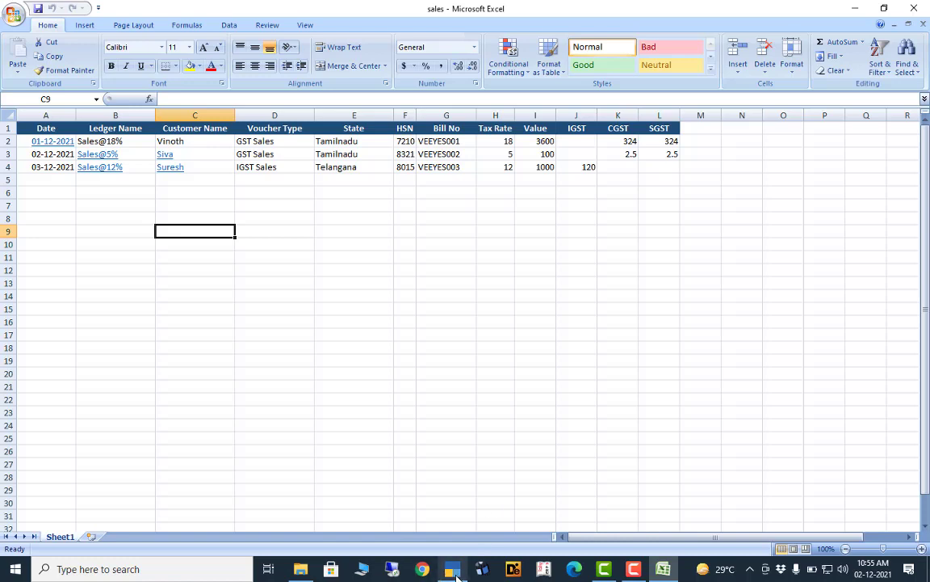
- Leave the three-invoice Excel sales sheet and bring TallyPrime to the front
mouse_move(456, 575)
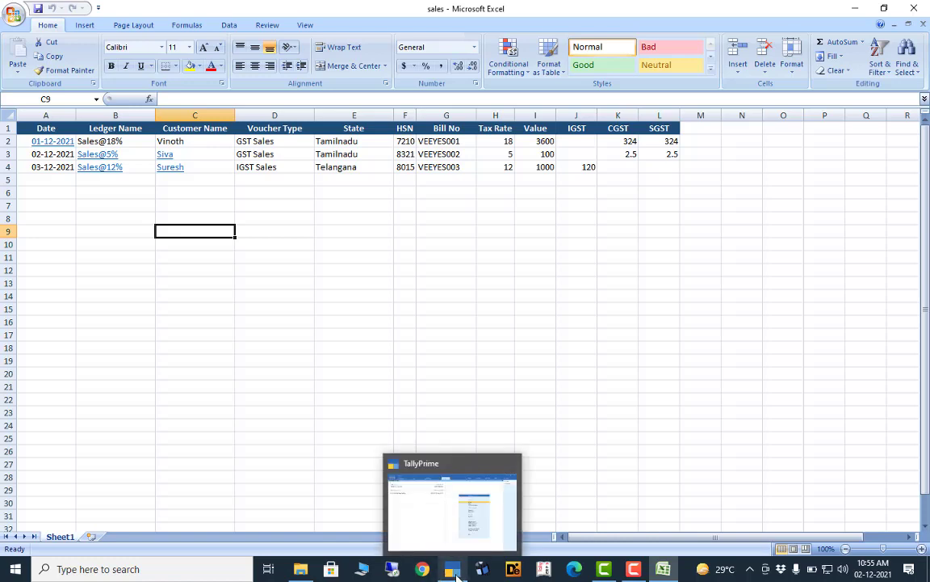
click(455, 572)
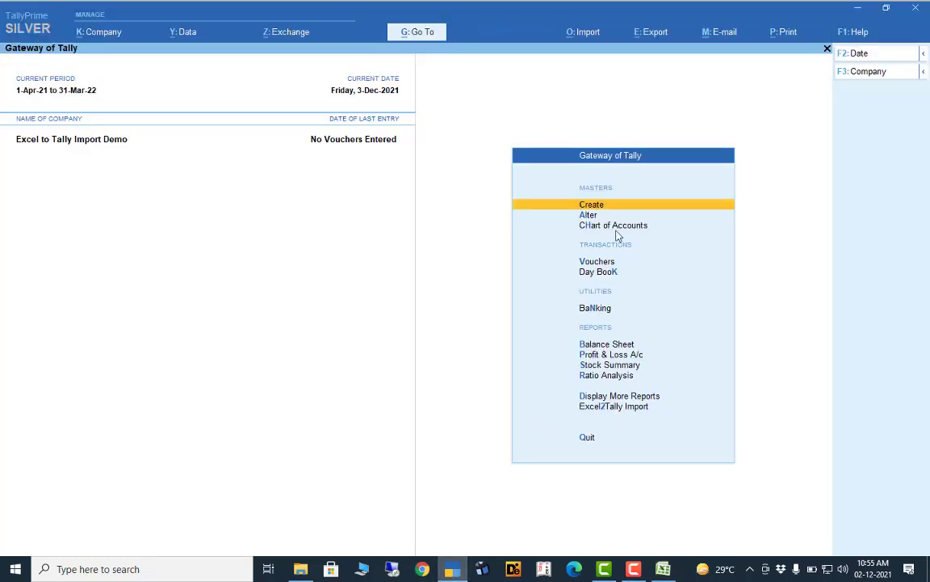
- Open the Excel2Tally Import menu from the Gateway of Tally
click(602, 414)
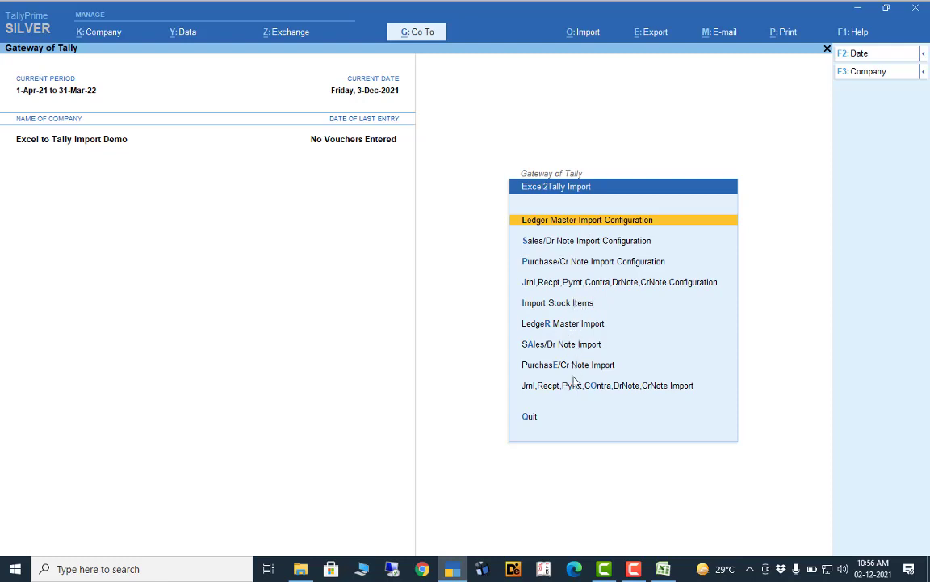
- Open Sales/Dr Note Import Configuration and set sales.xlsx in C:\data as the source file
click(540, 245)
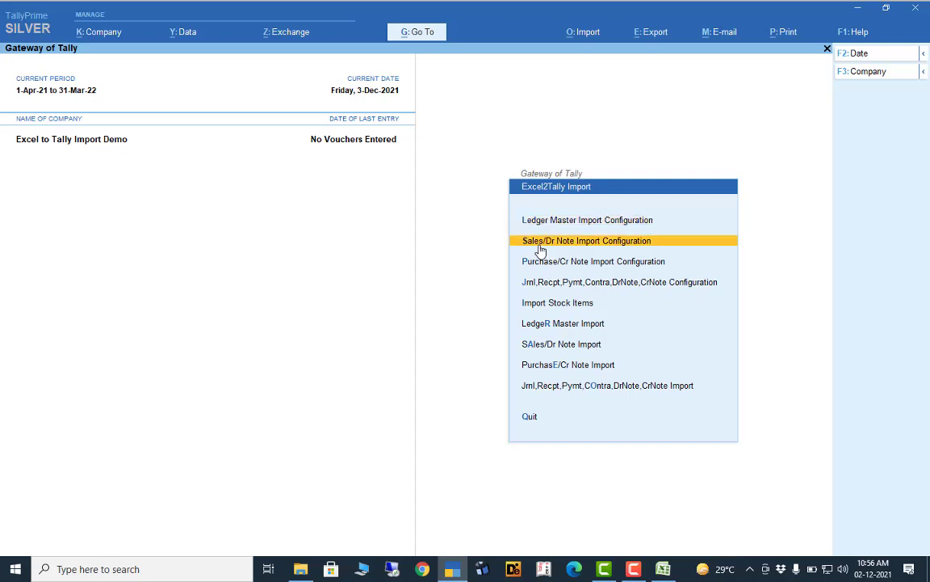
click(539, 246)
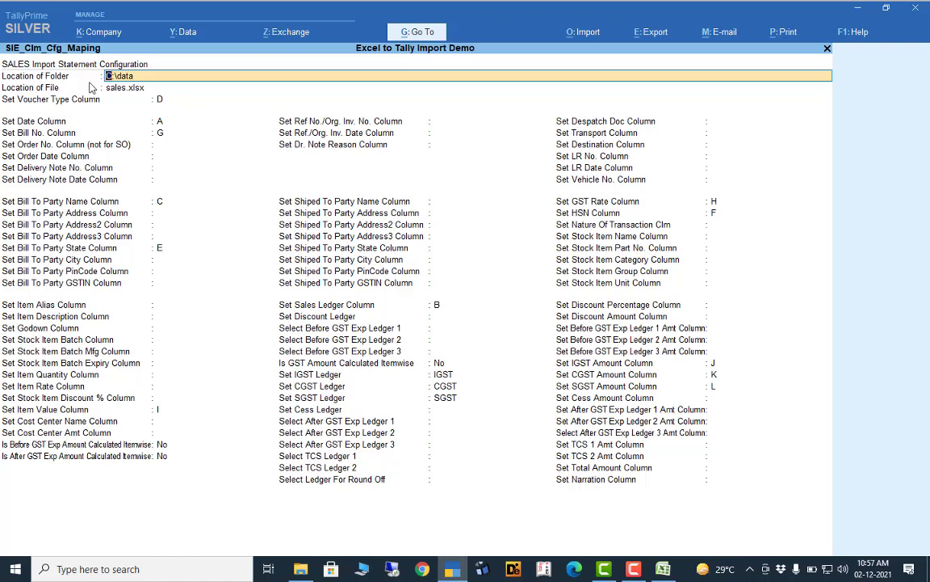
click(135, 88)
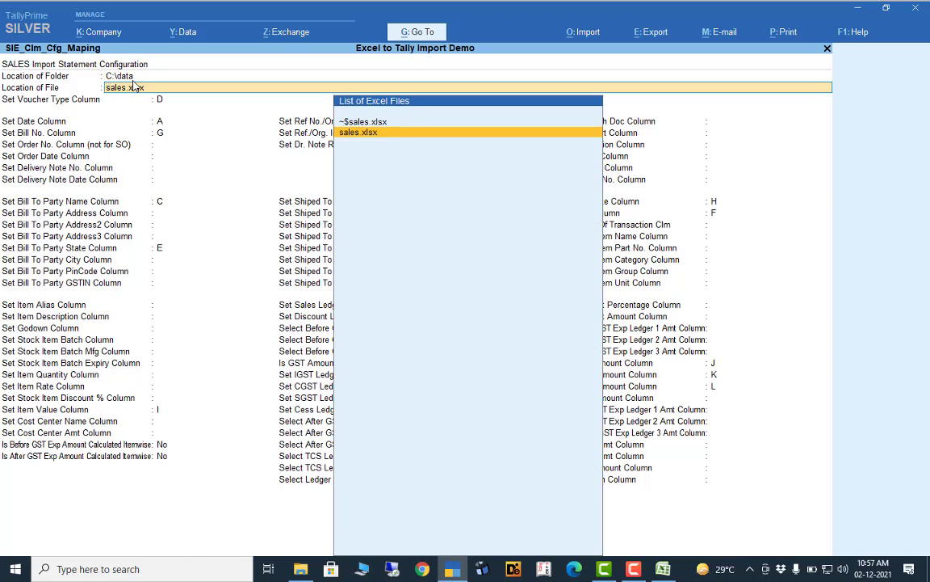
key(Return)
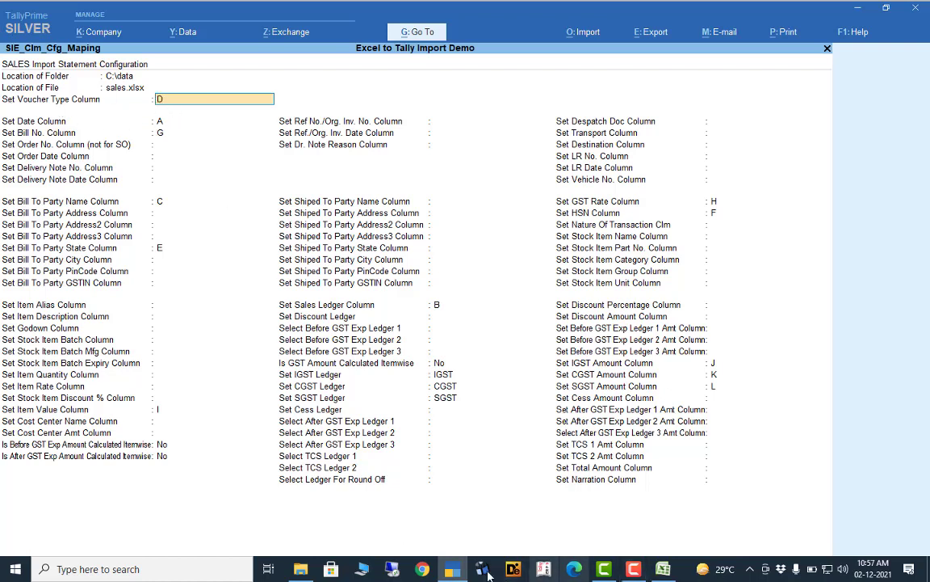
click(658, 572)
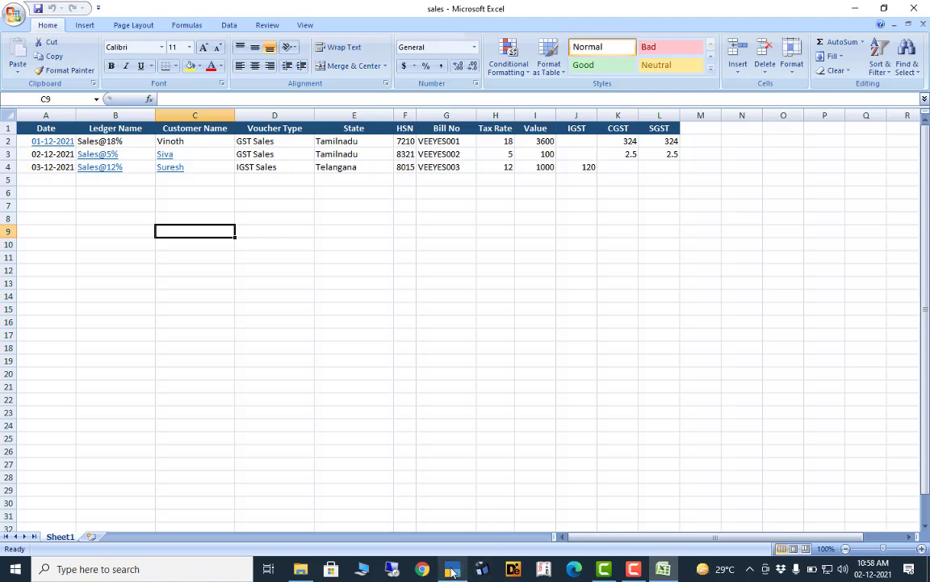
mouse_move(453, 571)
mouse_move(459, 507)
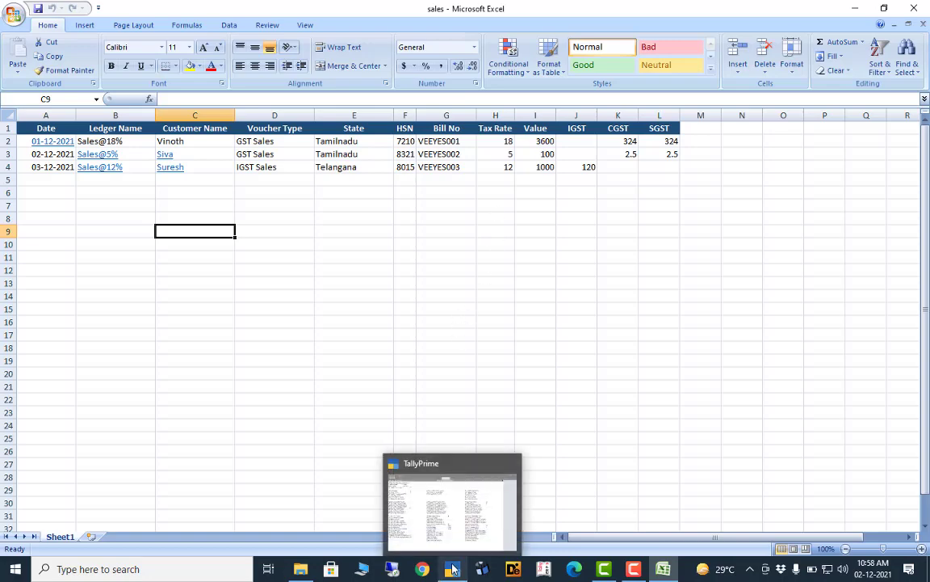
click(453, 570)
- Exit the sales import configuration unchanged and return to the masters options
key(BackSpace)
key(Escape)
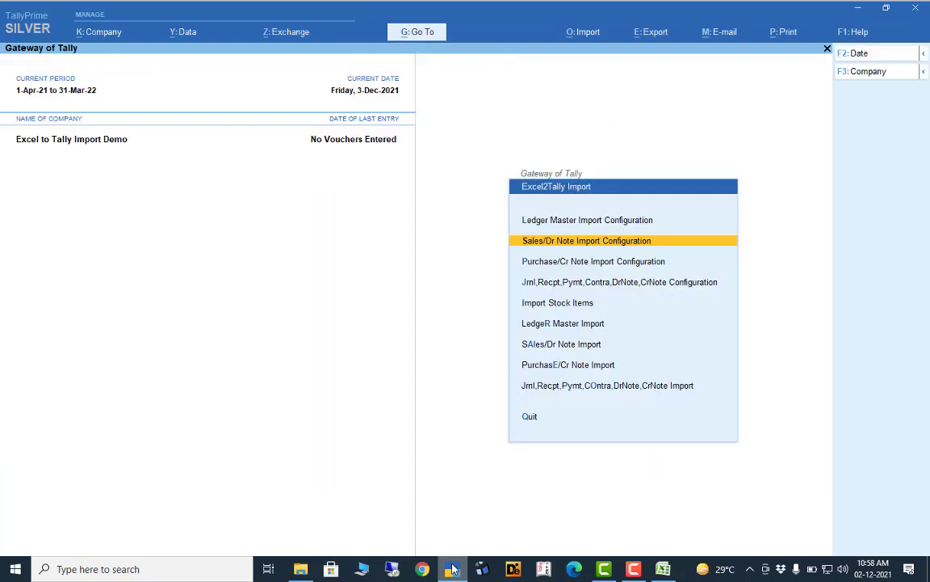
key(Escape)
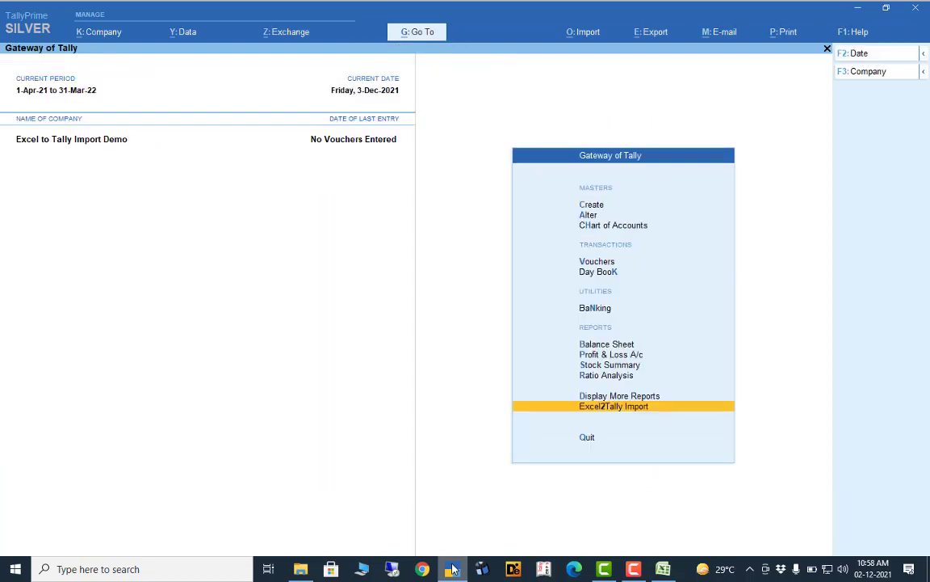
key(Up)
key(Up)
key(Up)
key(Up)
key(Up)
key(Up)
key(Up)
key(Up)
key(Up)
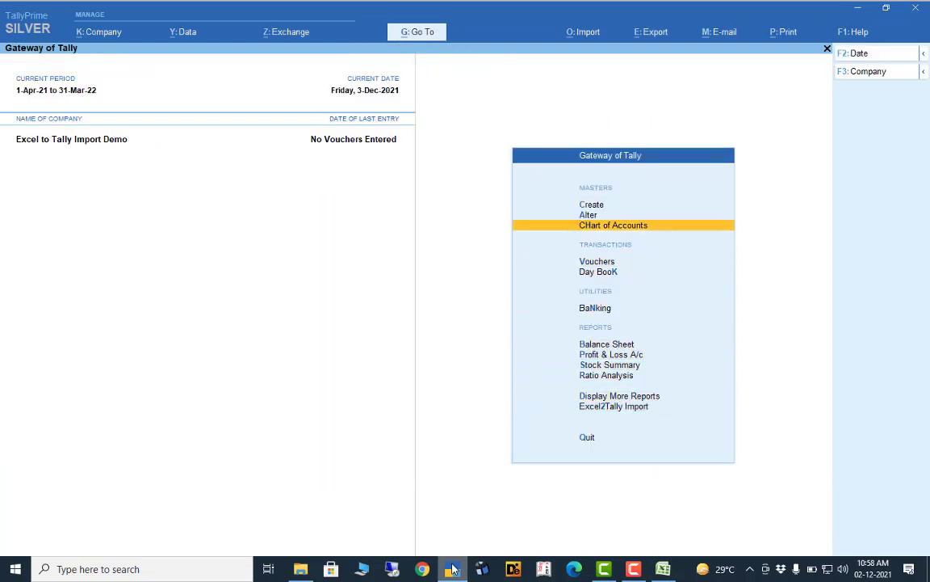
key(Up)
key(Up)
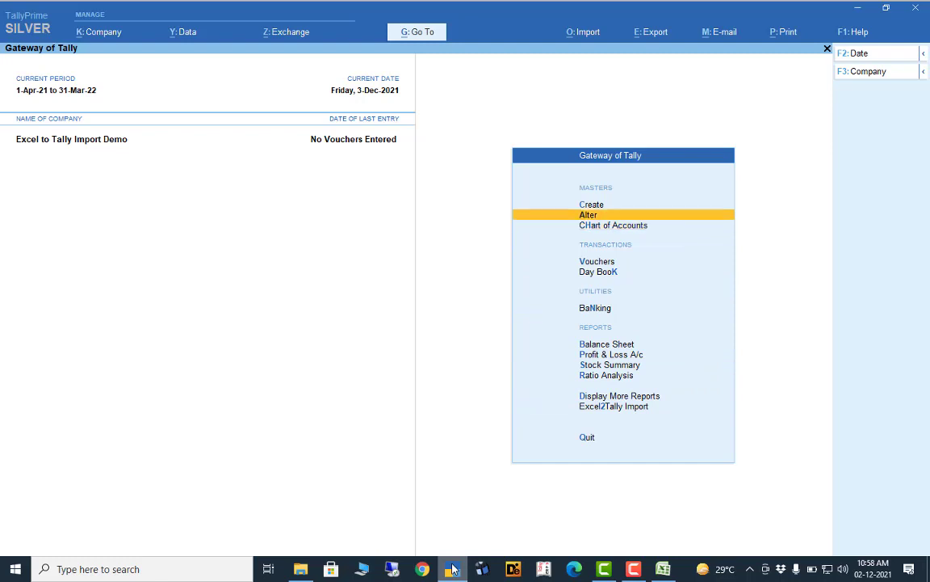
- Glance at Voucher Type Creation, quit without saving, and bring up the Master Alteration list
key(Return)
key(Down)
key(Down)
key(Down)
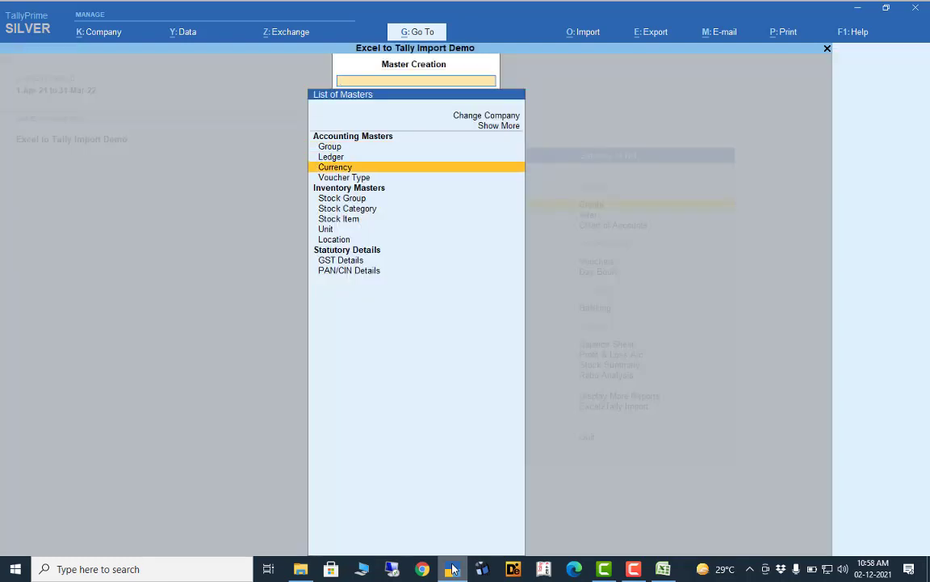
key(Return)
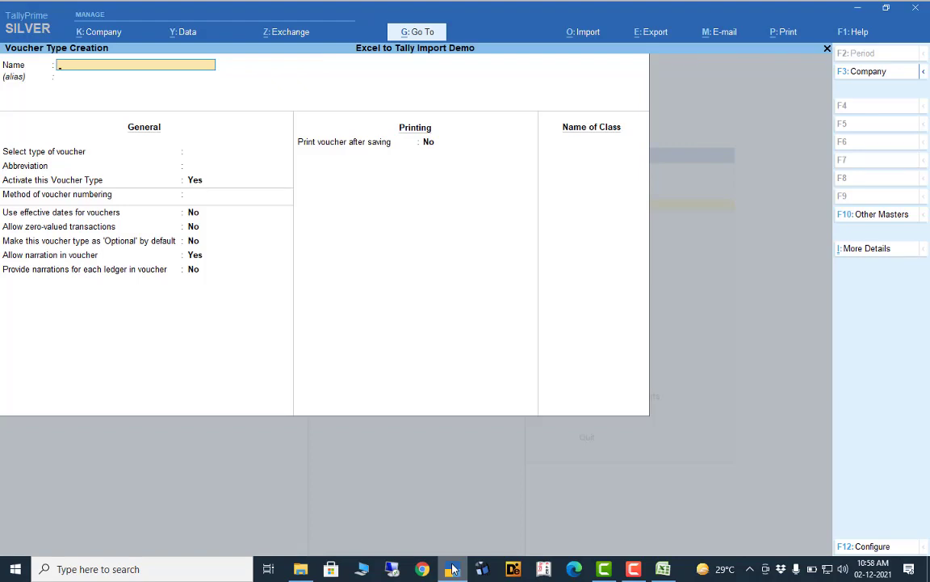
key(Escape)
key(Return)
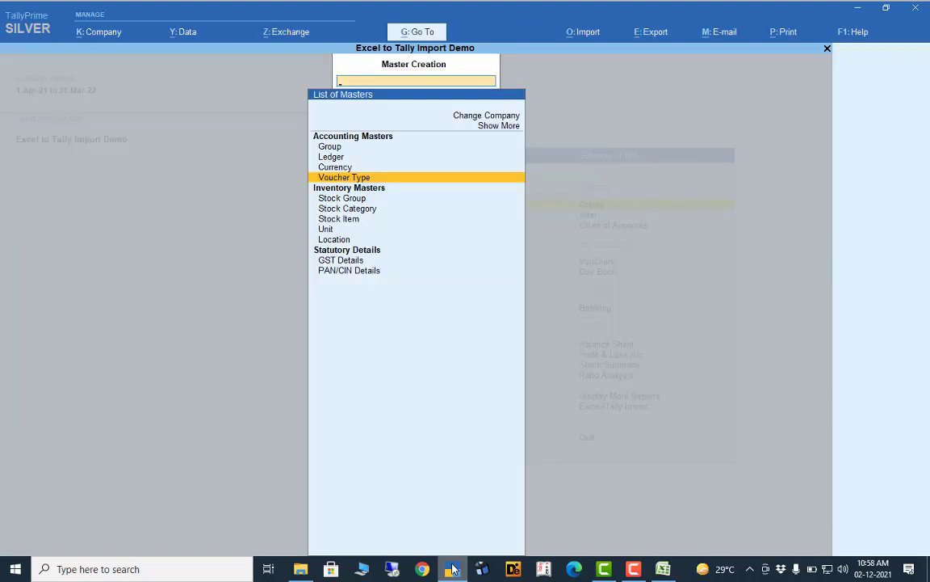
key(Escape)
key(Down)
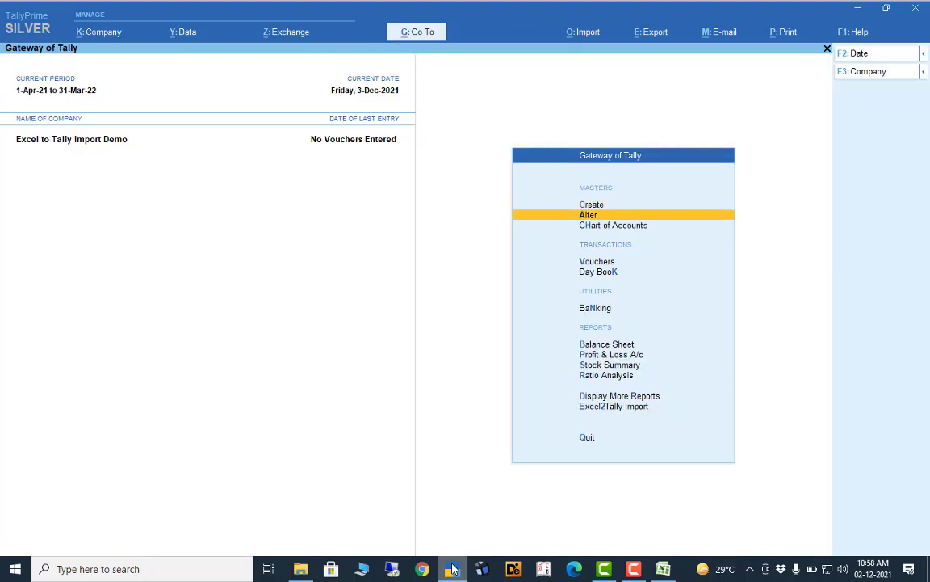
key(Return)
key(Down)
key(Down)
key(Down)
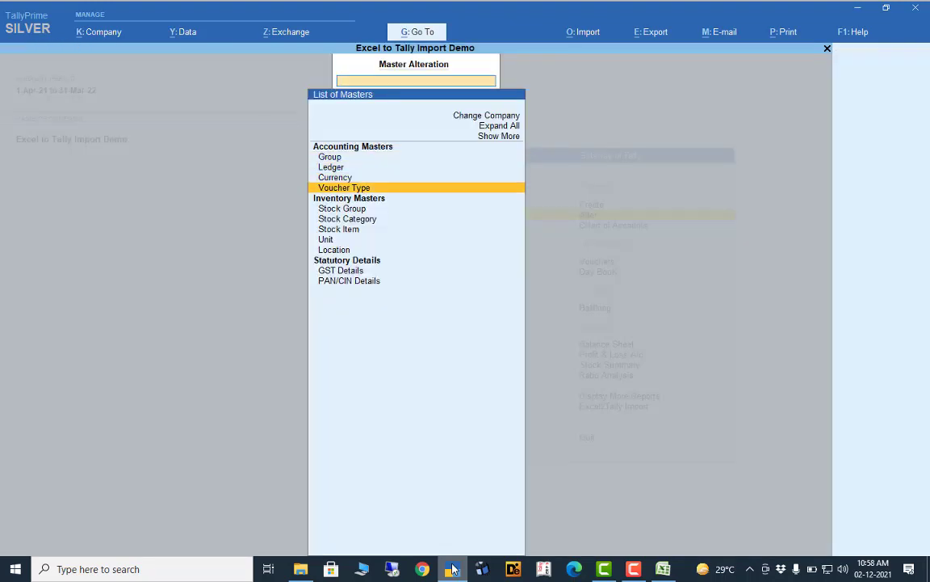
- Review the GST Sales voucher type, of type Sales, then return to Gateway of Tally
key(Return)
key(Down)
key(Down)
key(Down)
key(Down)
key(Return)
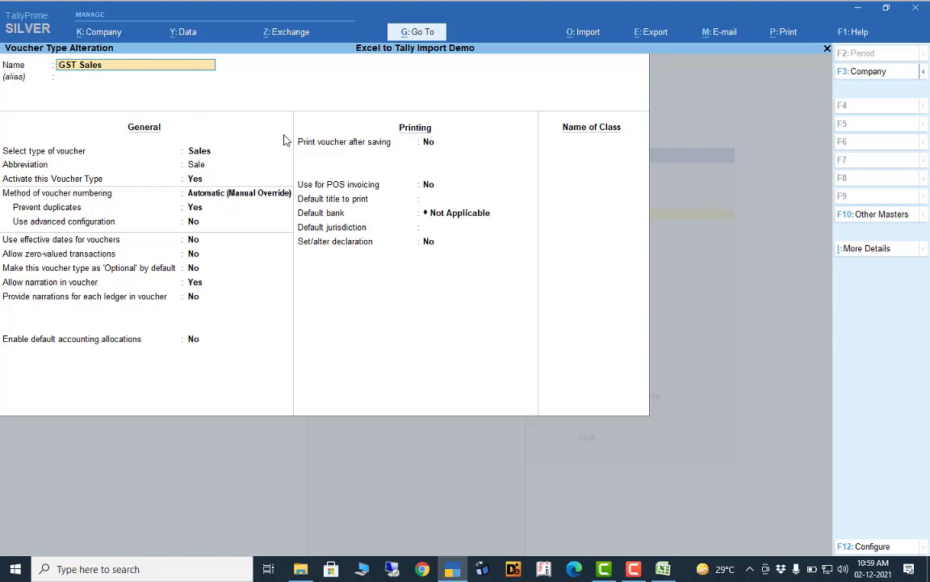
key(Escape)
key(Escape)
key(Escape)
key(Escape)
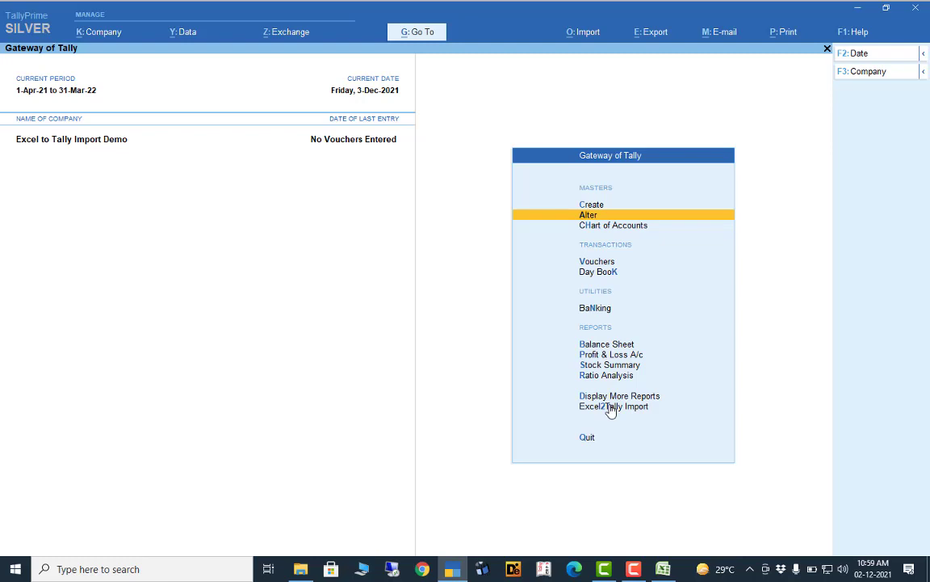
key(Down)
key(Down)
key(Down)
key(Down)
key(Down)
key(Down)
key(Down)
key(Down)
- Reopen Sales/Dr Note Import Configuration, then switch to the Excel sales workbook
key(Down)
key(Down)
key(Return)
key(Down)
key(Down)
key(Up)
key(Return)
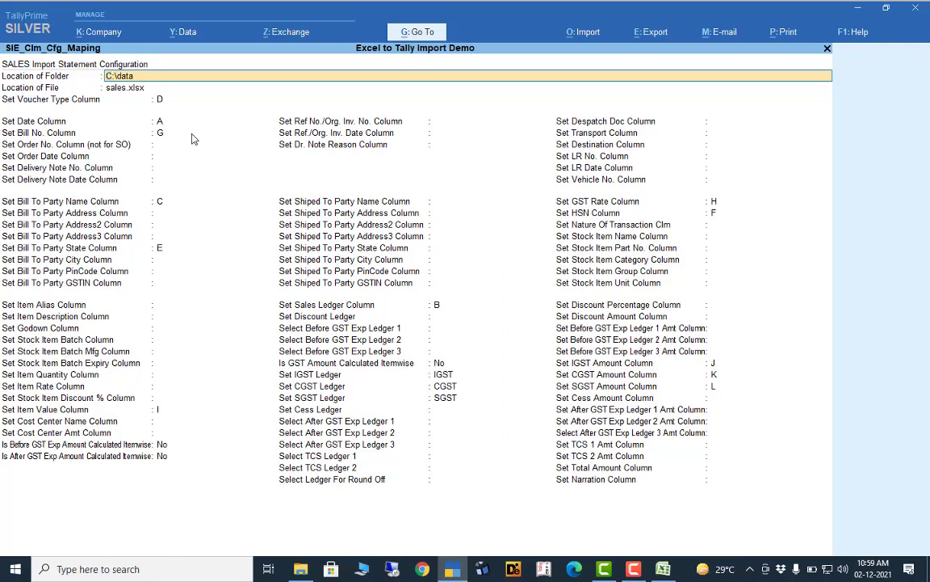
click(663, 568)
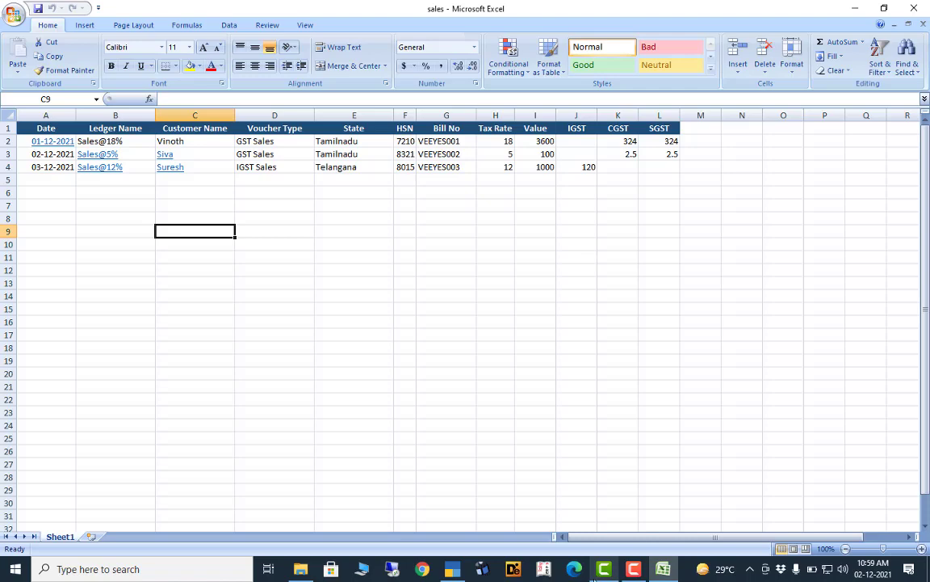
- Return to TallyPrime's sales import configuration, with IGST, CGST and SGST mapped to columns J, K, L
click(451, 571)
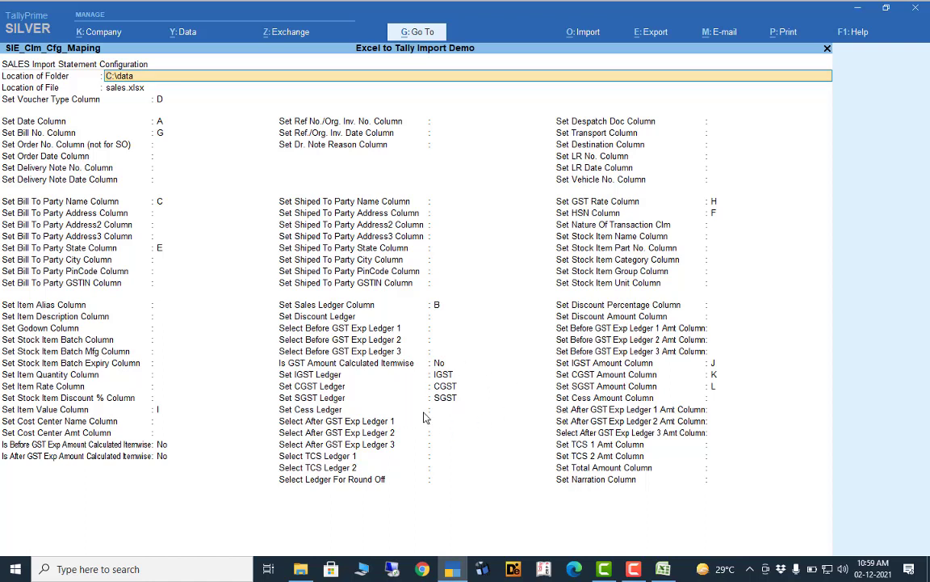
- Keep the GST ledgers, leave cess, expense and both TCS ledgers unset, and save the configuration
click(449, 376)
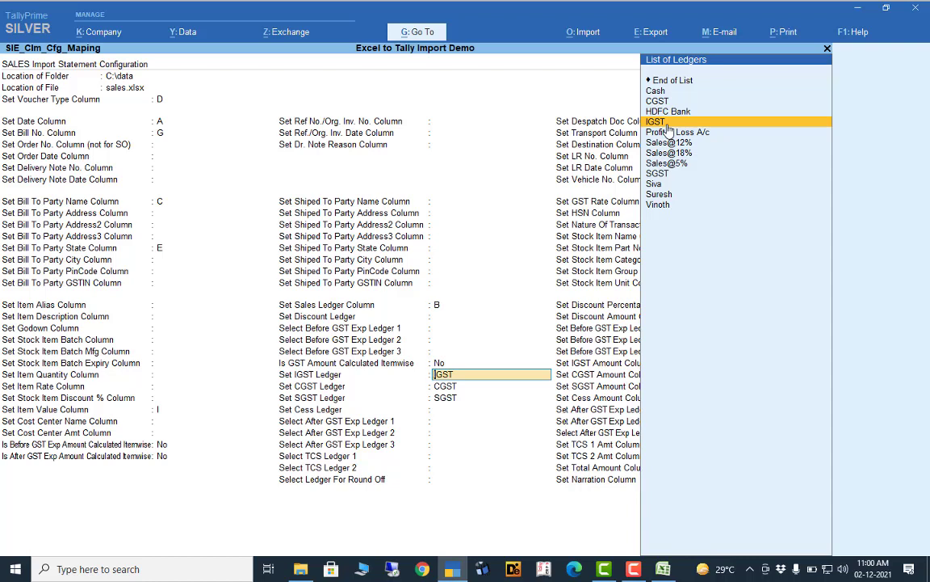
key(Return)
key(Return)
key(Return)
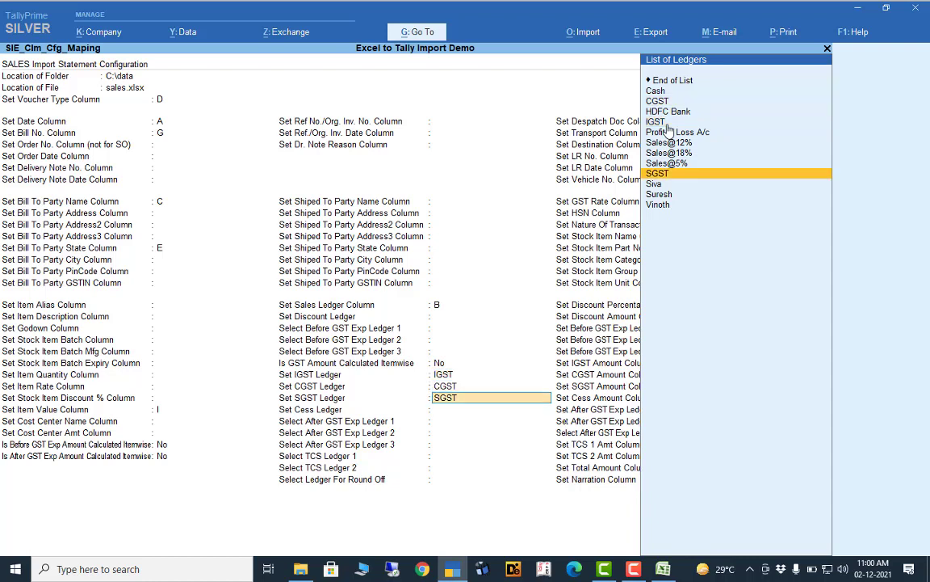
key(Return)
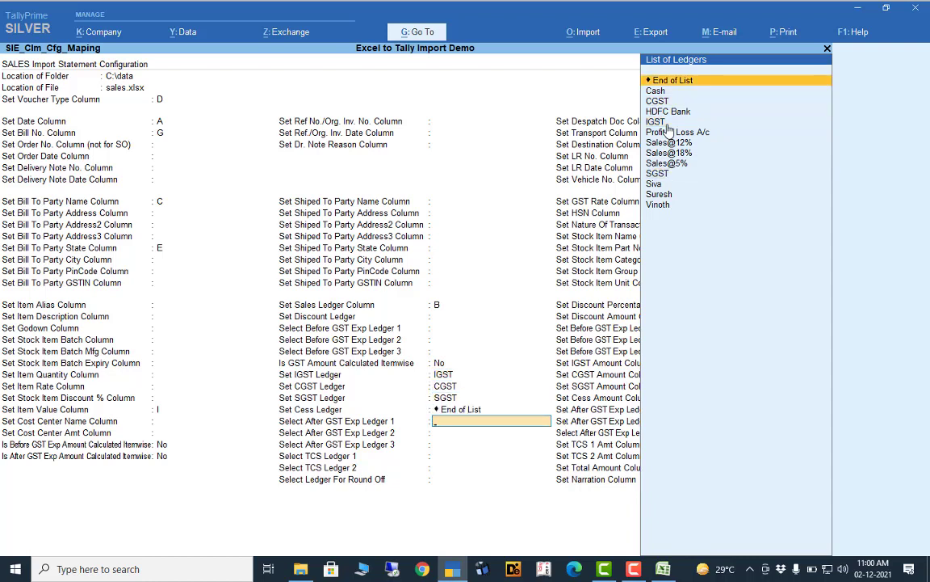
key(Return)
key(Return)
key(Return)
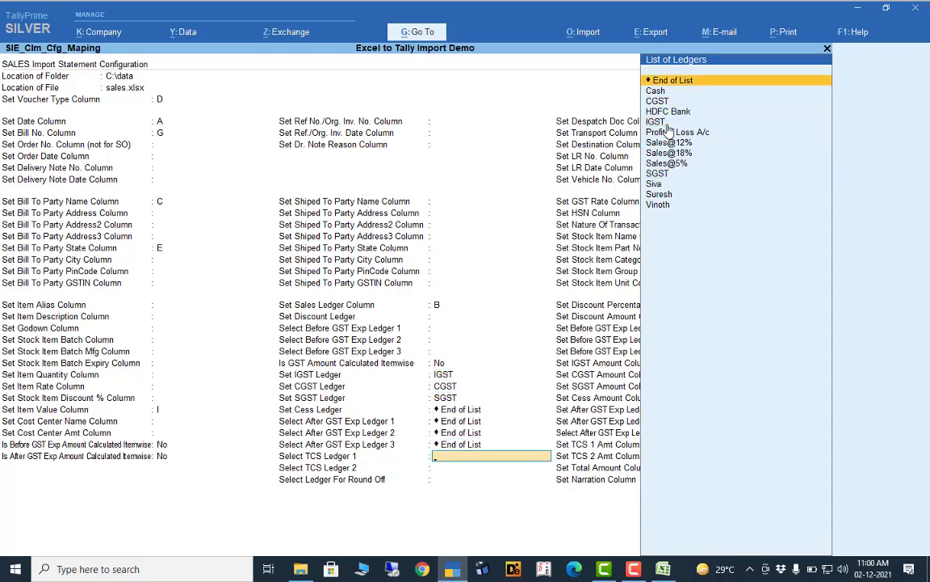
key(Return)
key(Return)
key(Return)
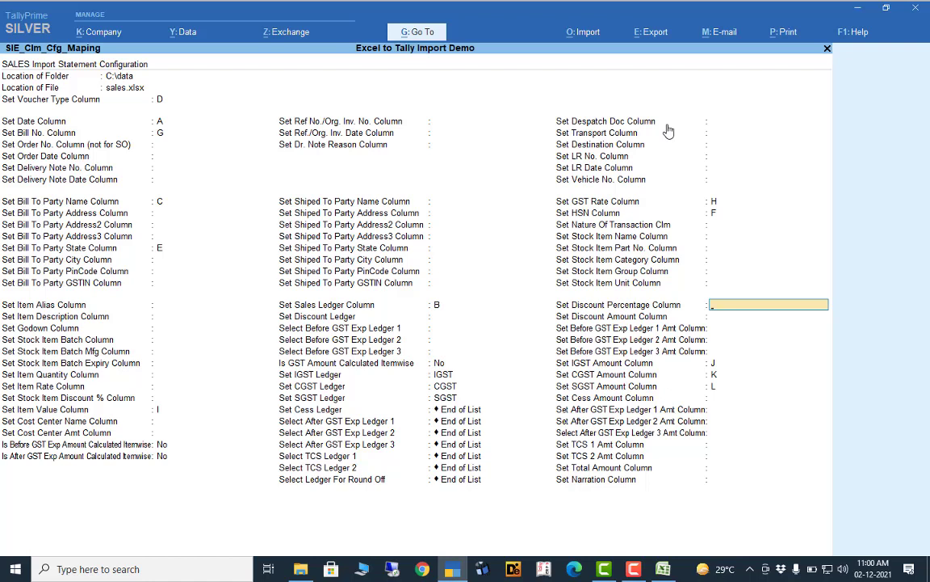
key(Return)
key(Return)
key(Return)
key(Return)
key(Return)
key(Return)
key(Return)
key(Return)
key(Return)
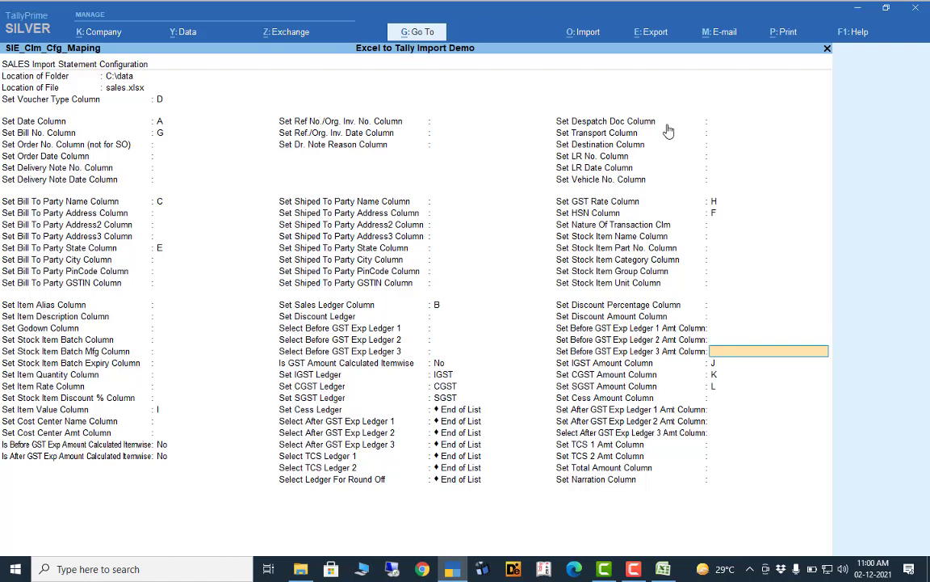
key(Return)
key(Return)
key(Return)
key(Return)
key(Return)
key(Return)
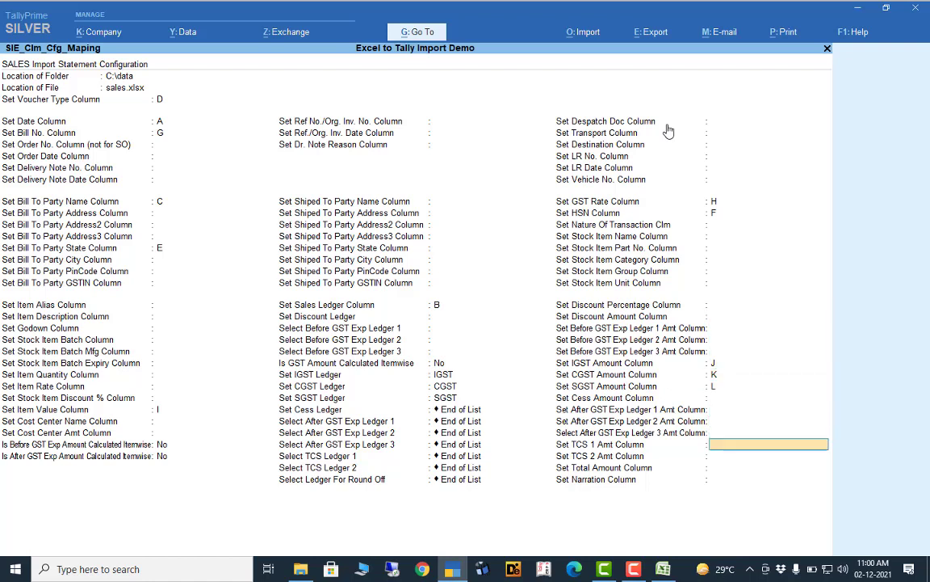
key(Return)
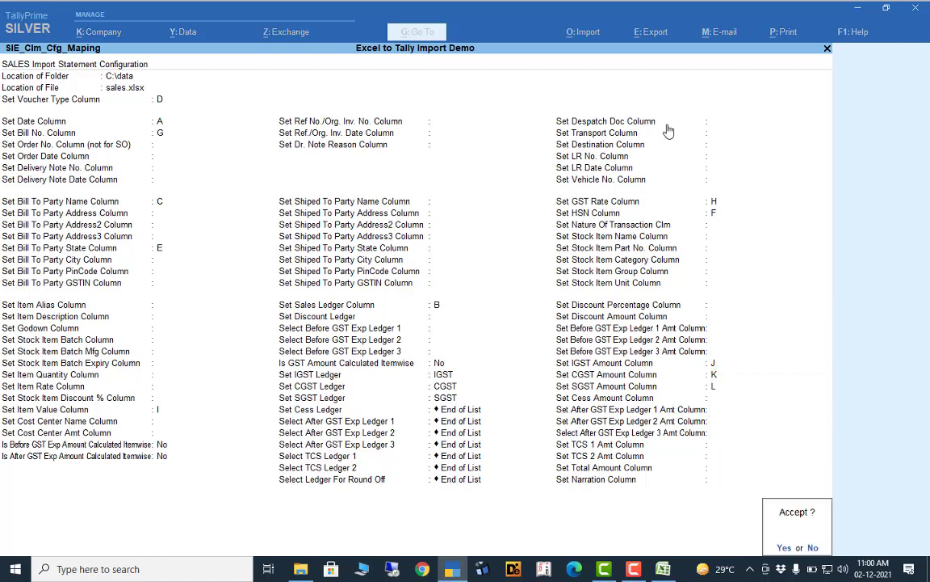
key(Return)
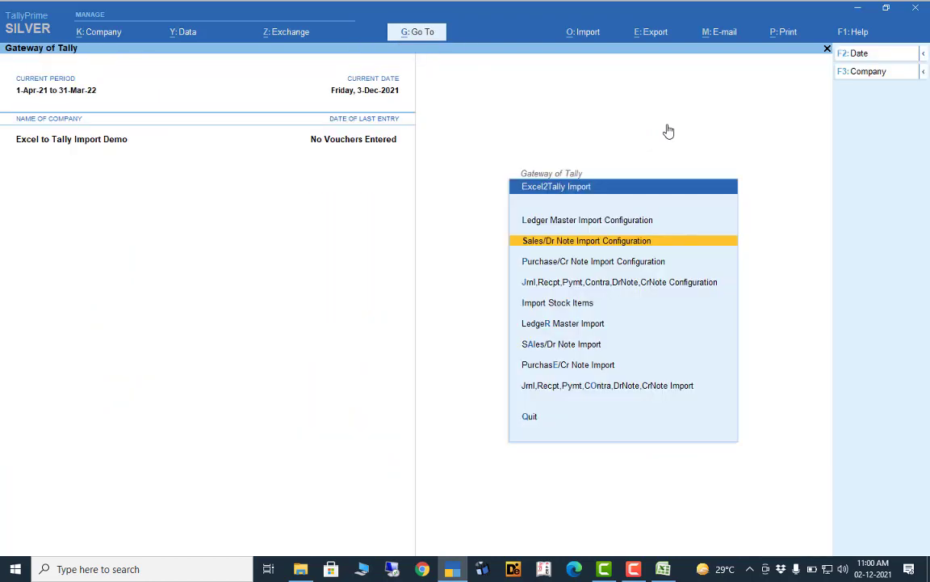
- Choose SAles/Dr Note Import from the Excel2Tally Import menu
key(Down)
key(Down)
key(Down)
key(Down)
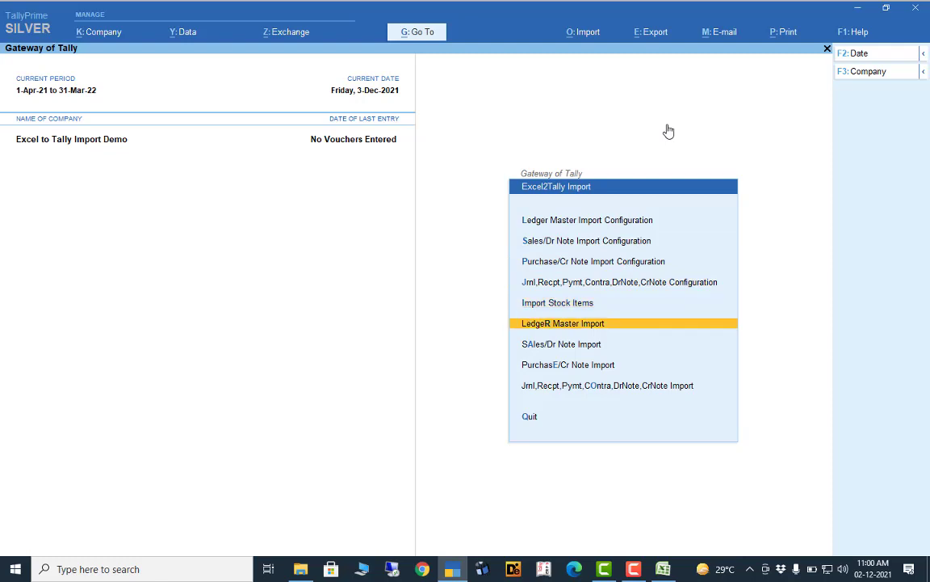
key(Up)
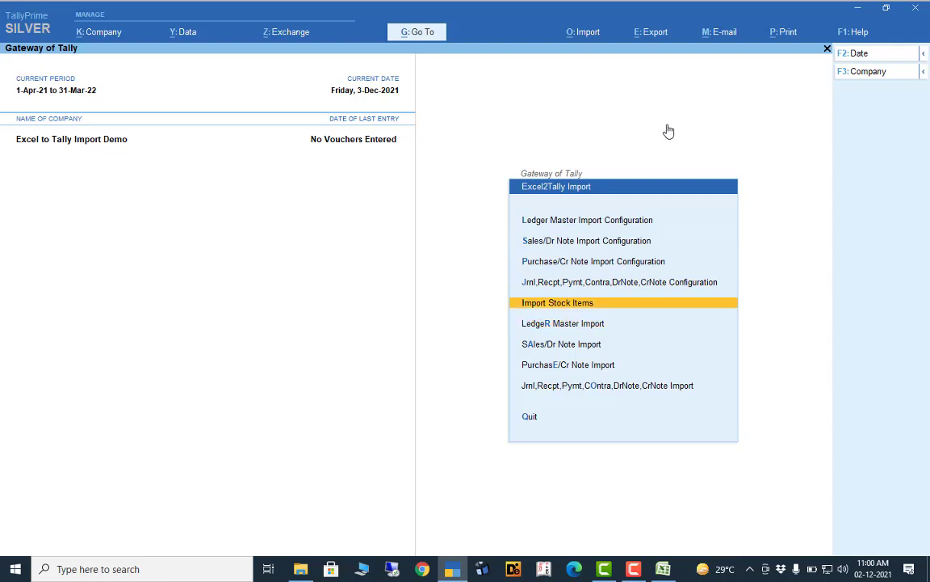
key(Down)
key(Down)
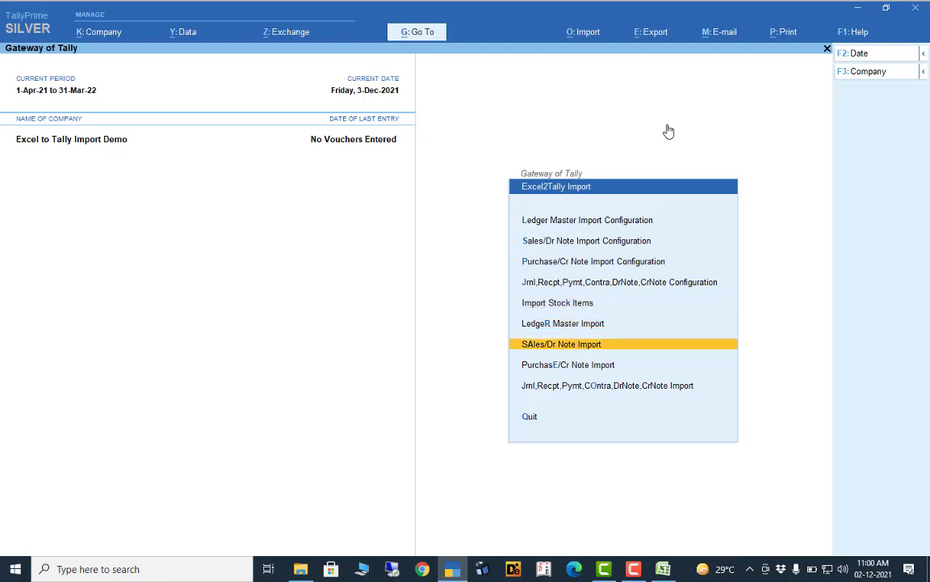
key(Return)
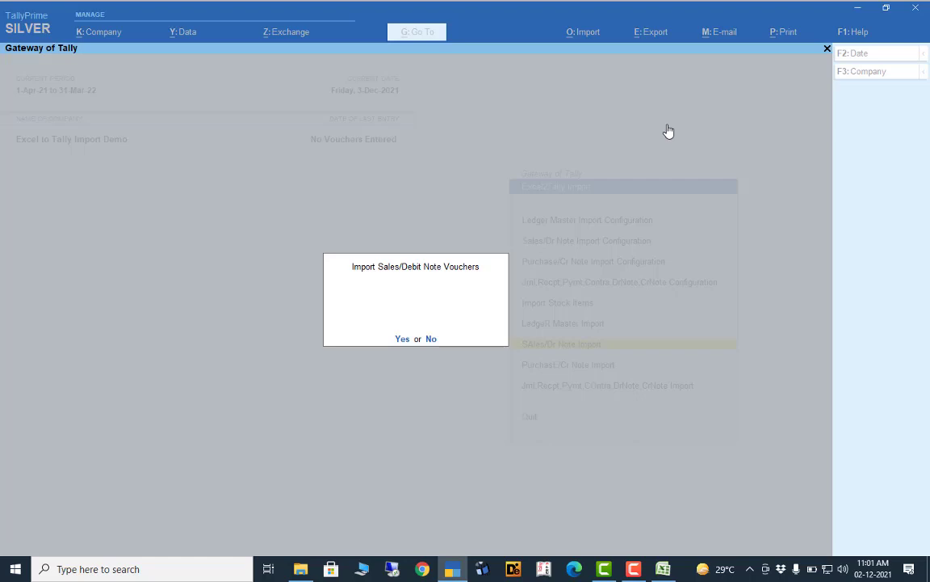
- Confirm importing the three sales vouchers, then dismiss the success message and the Notepad log
click(403, 339)
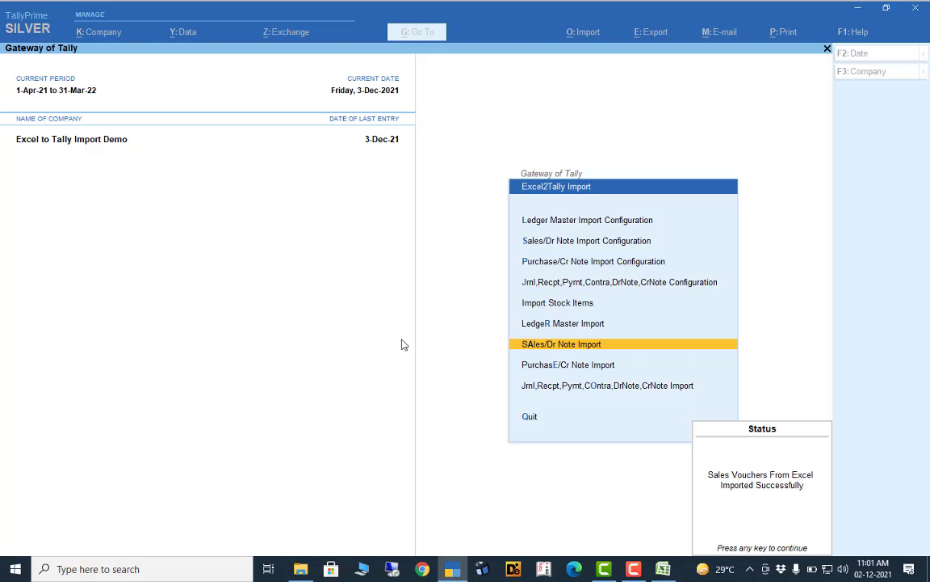
key(Return)
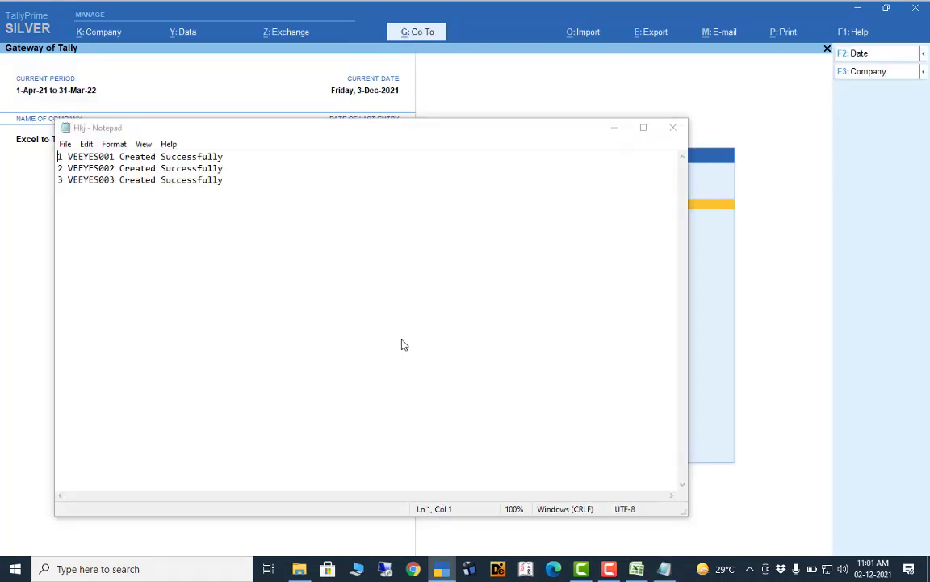
click(673, 126)
key(Escape)
key(Escape)
- Check the Statistics report (2 GST Sales, 1 IGST Sales vouchers), then switch to the Excel sales sheet
key(d)
key(s)
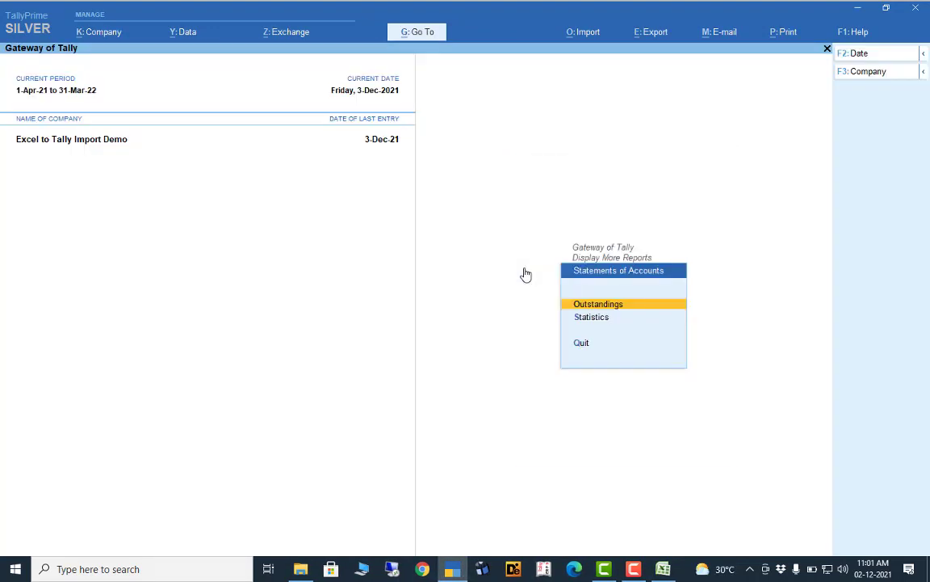
key(s)
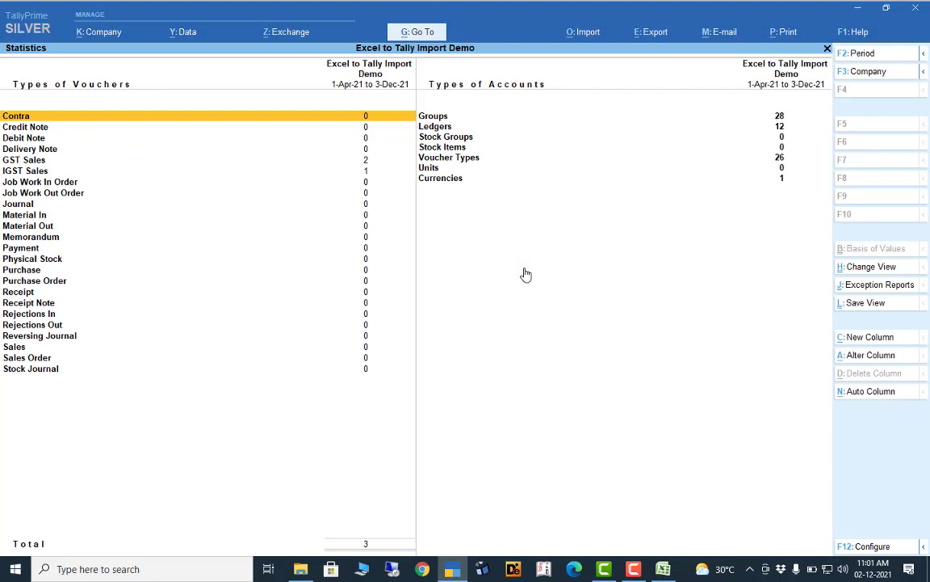
key(Down)
key(Down)
key(Down)
key(Down)
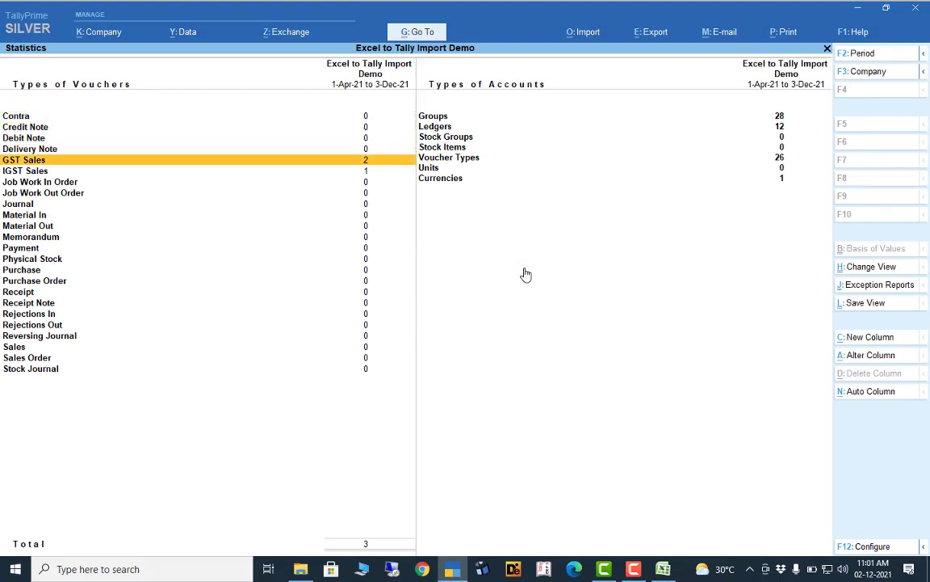
key(Down)
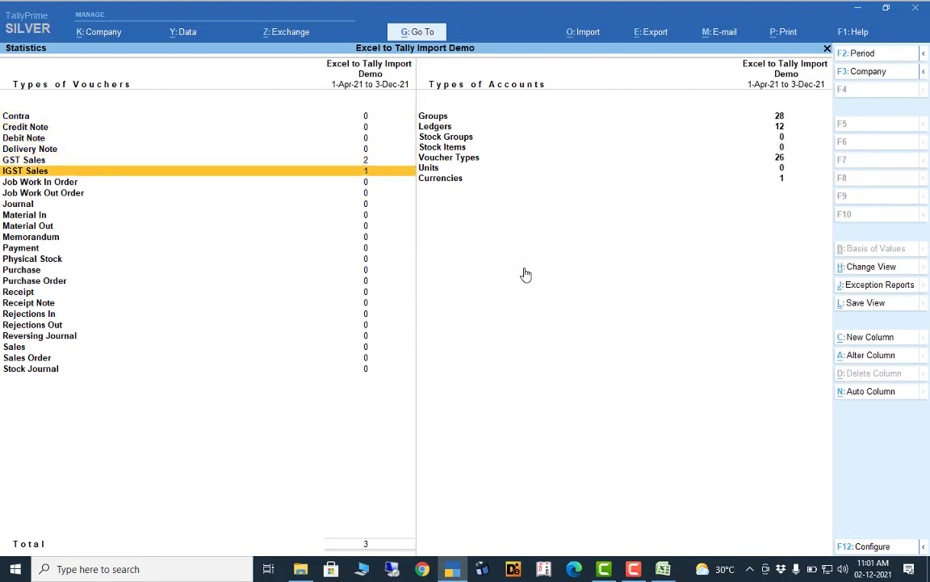
click(663, 568)
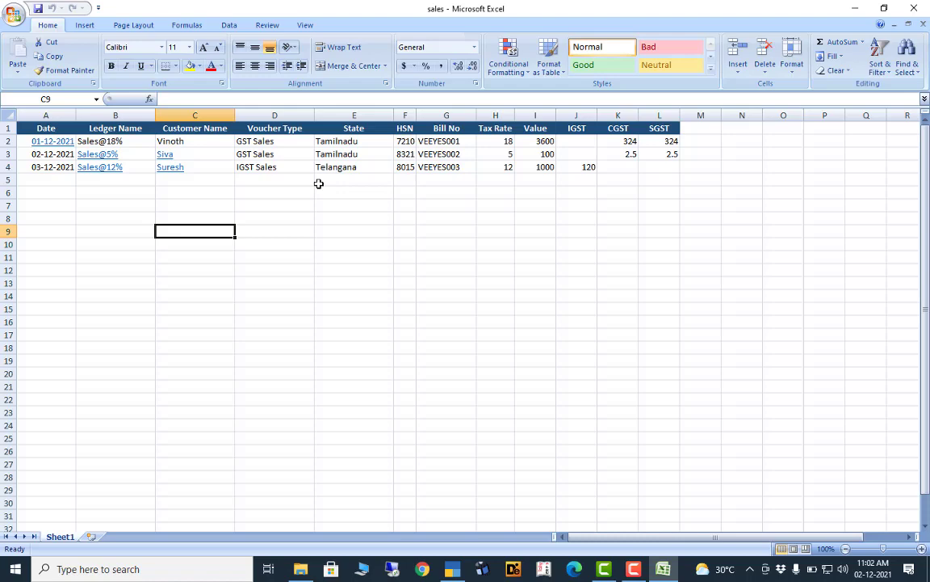
- Return to TallyPrime and close the Statistics report back to the Gateway of Tally
click(453, 569)
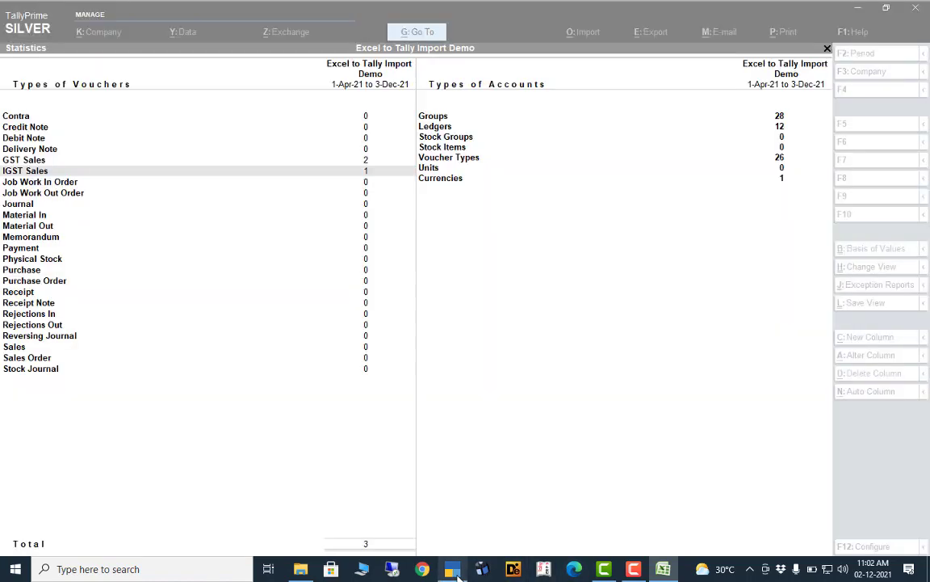
key(Escape)
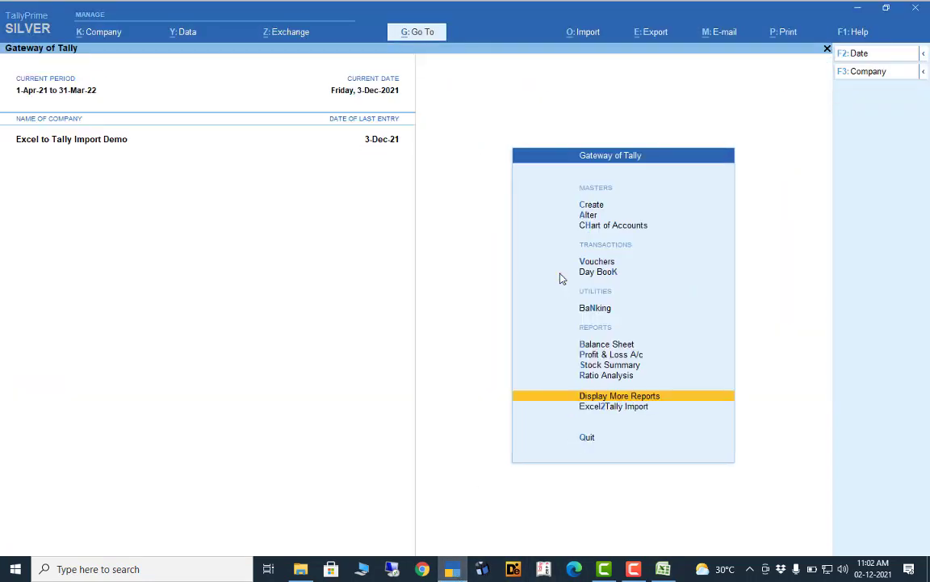
- Open the HDFC Bank ledger through Alter > Ledger from the Gateway of Tally
key(Up)
key(Up)
key(Up)
key(Up)
key(Up)
key(Up)
key(Up)
key(Up)
key(Up)
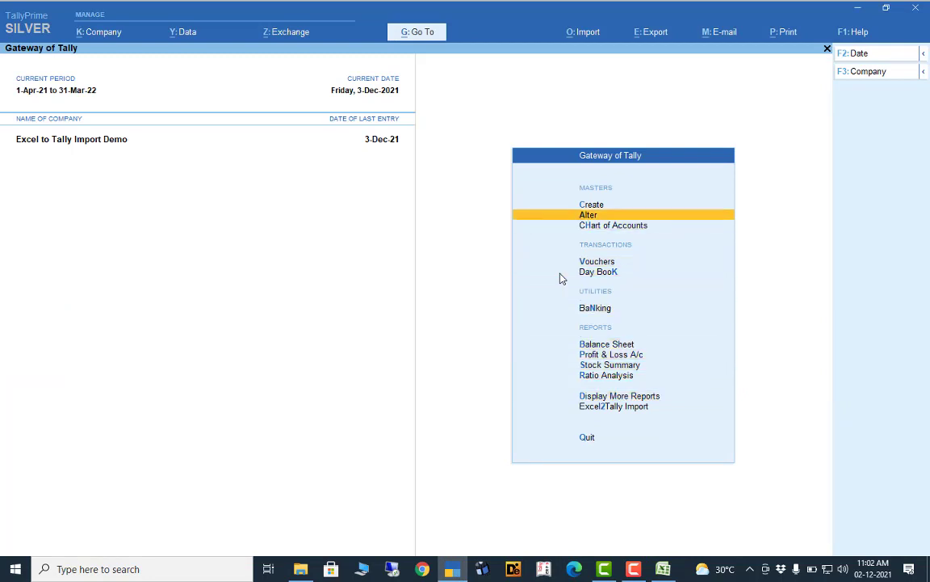
key(Return)
key(Down)
key(Return)
key(Down)
key(Down)
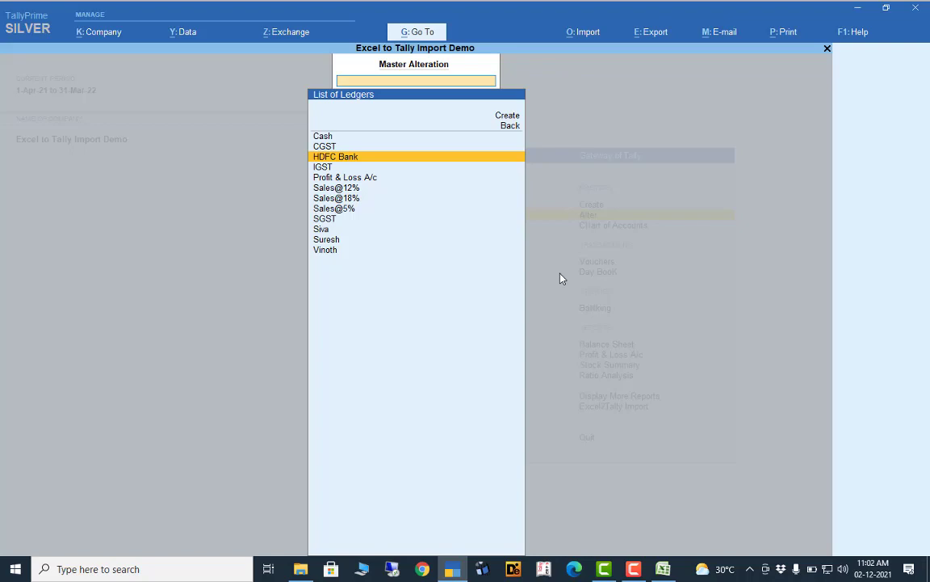
key(Return)
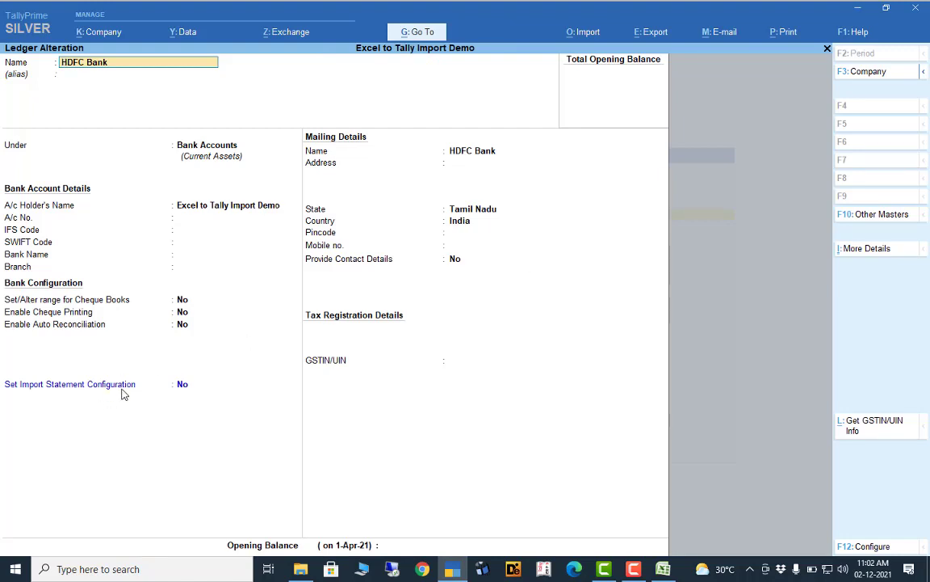
- Set 'Set Import Statement Configuration' to Yes on the HDFC Bank ledger
click(182, 385)
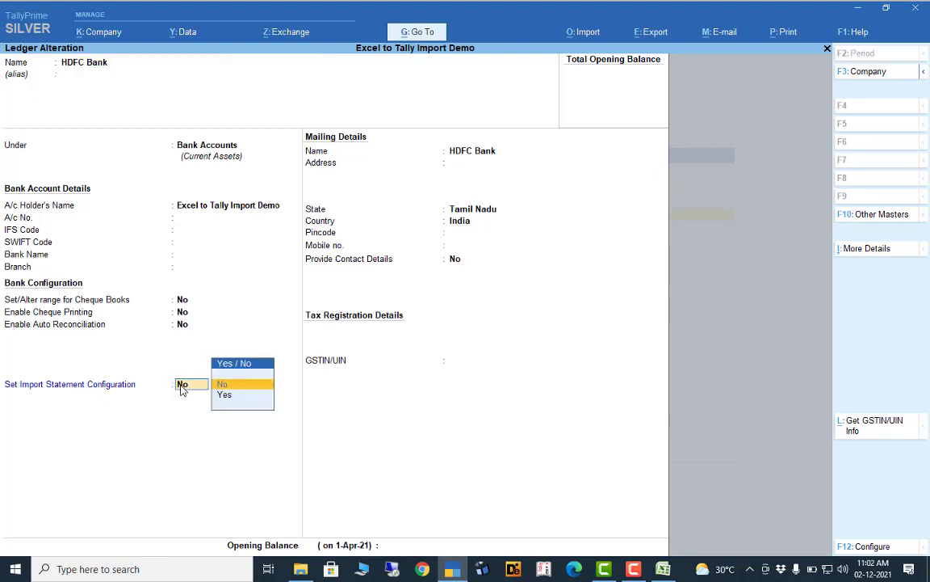
key(Down)
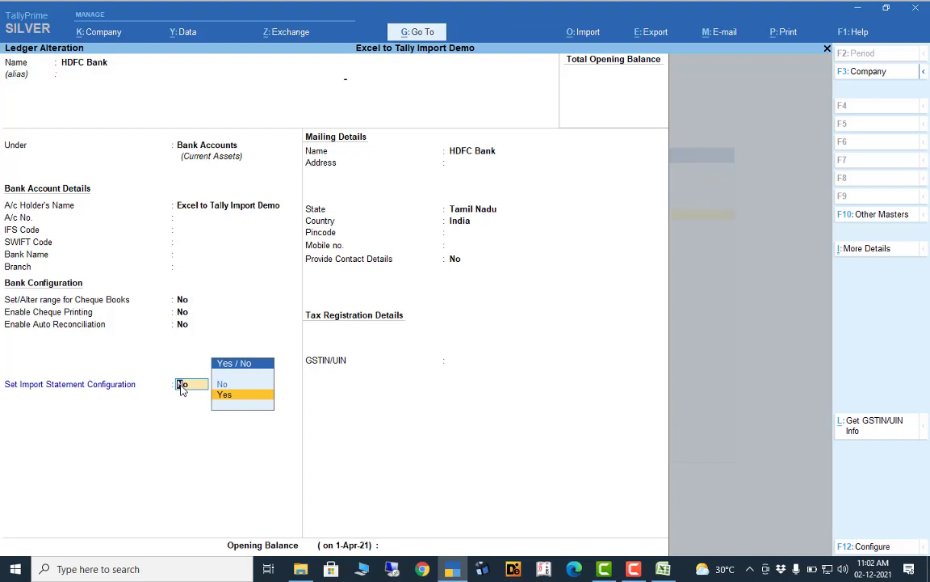
key(Return)
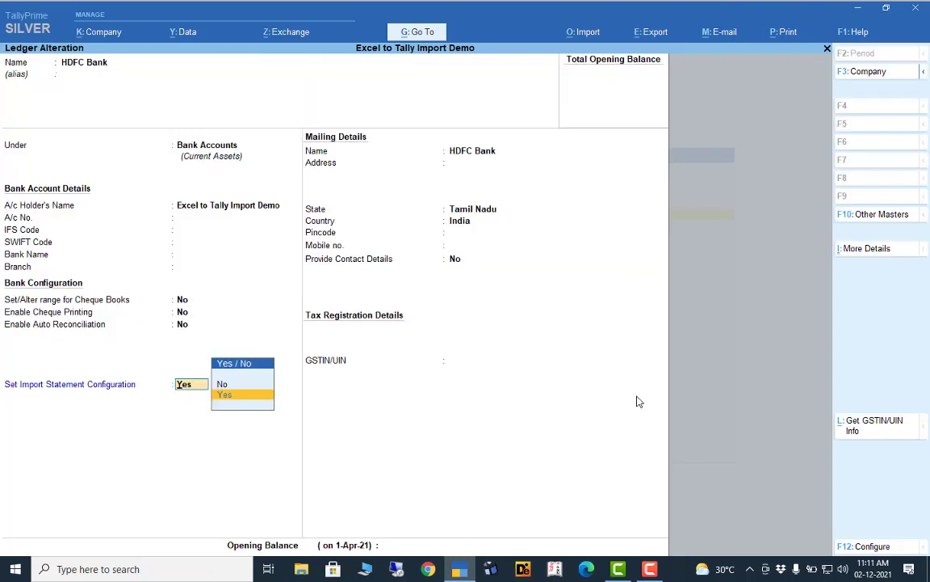
key(Return)
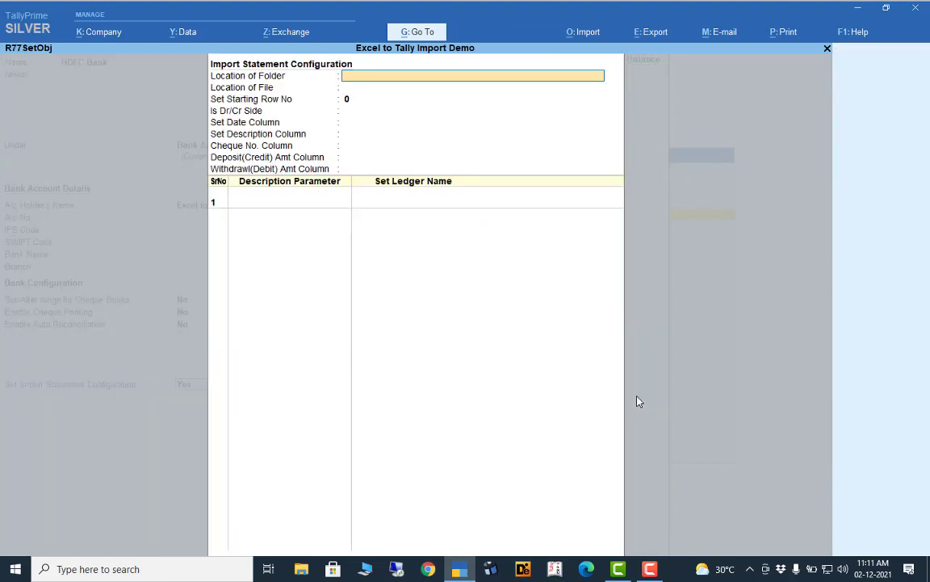
text(C:\data)
key(Return)
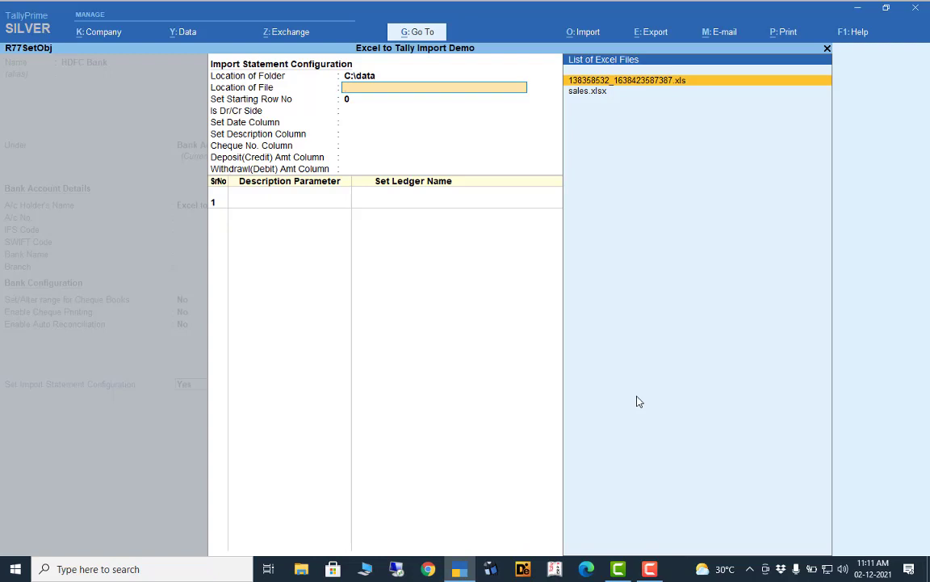
key(Return)
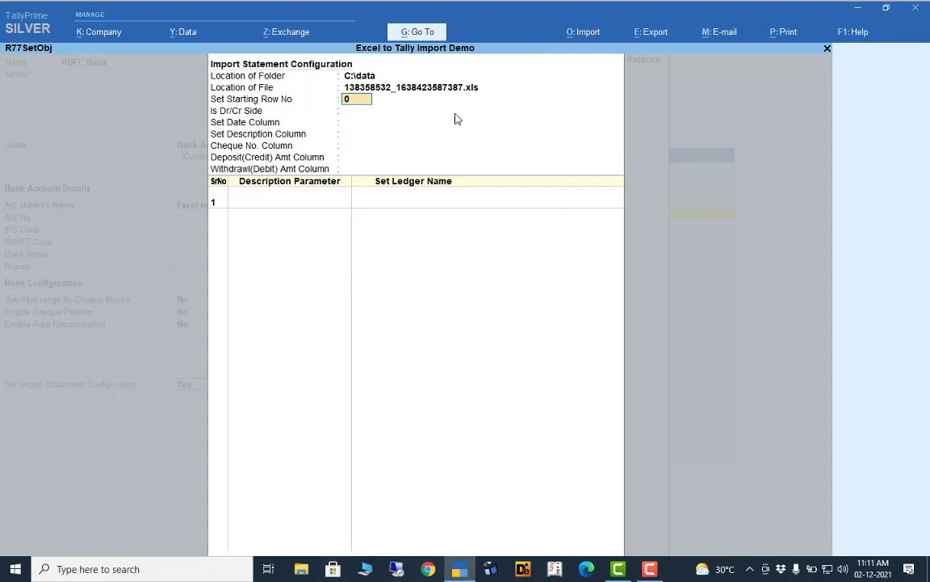
click(301, 568)
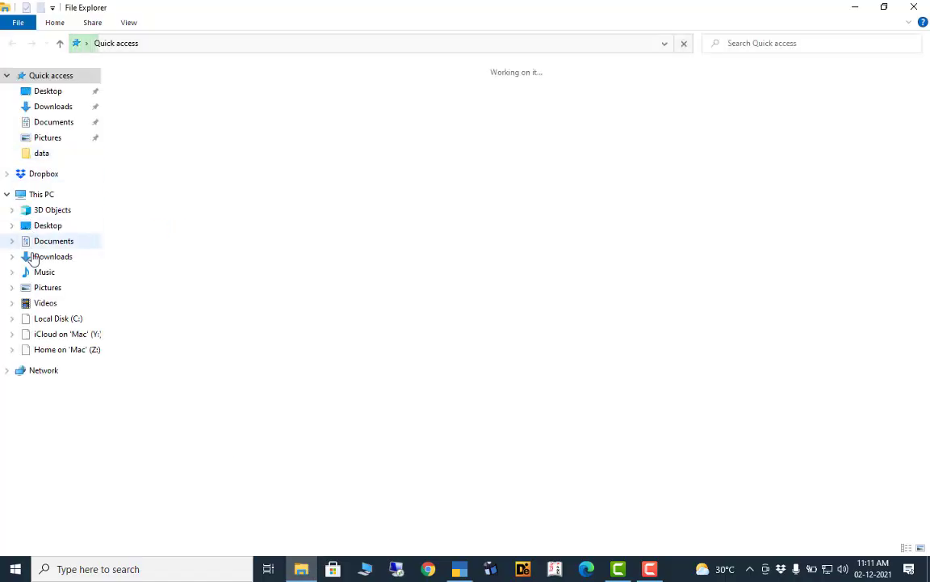
click(42, 153)
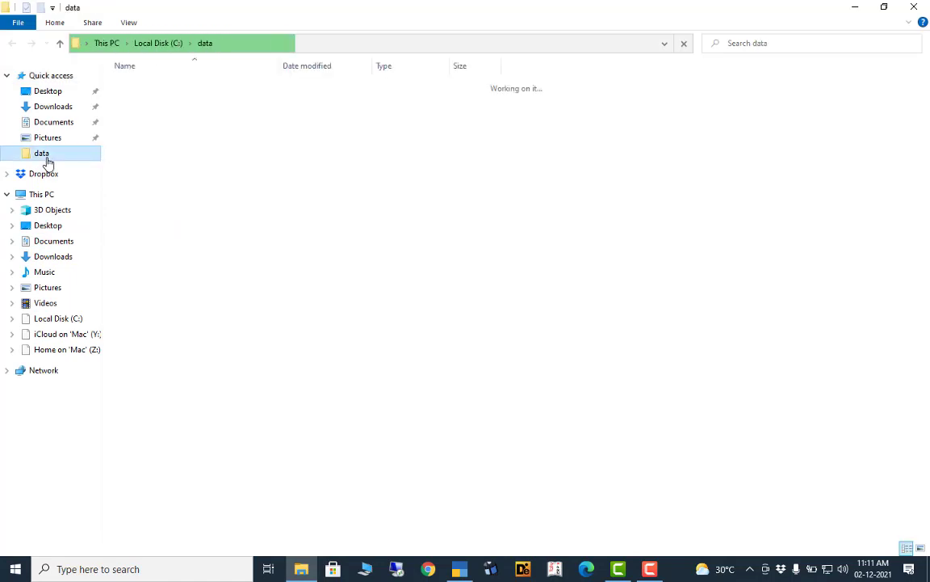
double_click(161, 112)
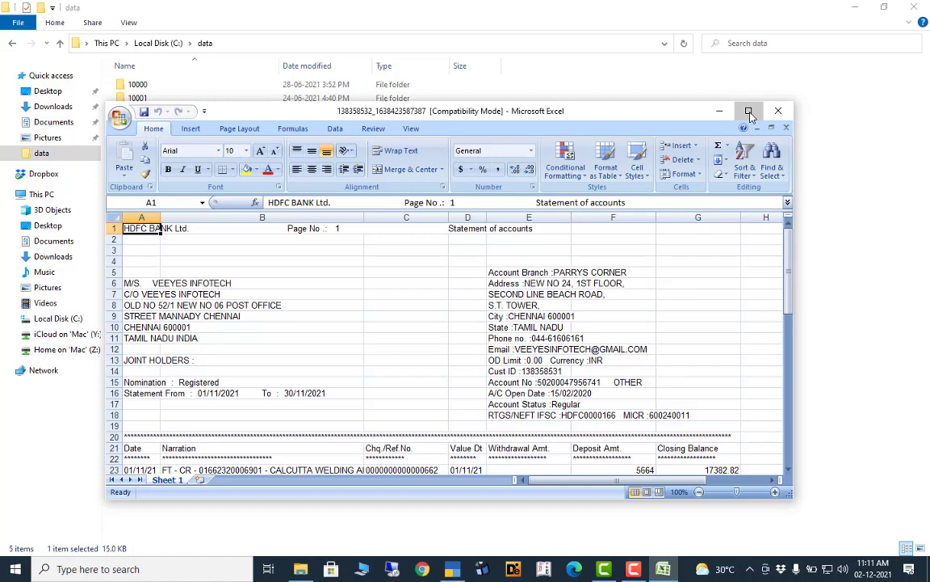
- Maximize the statement workbook, confirm transactions start at row 23, and return to TallyPrime
click(749, 112)
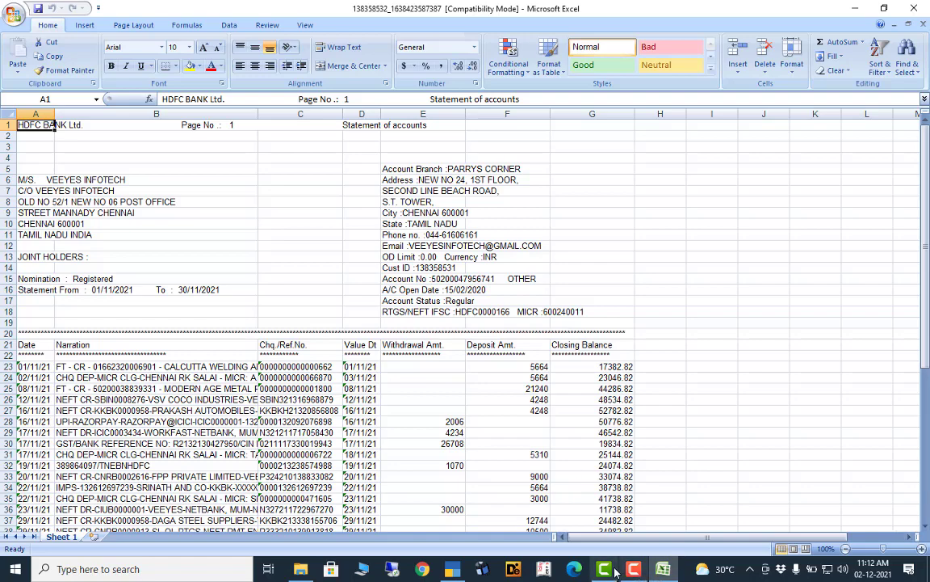
click(451, 571)
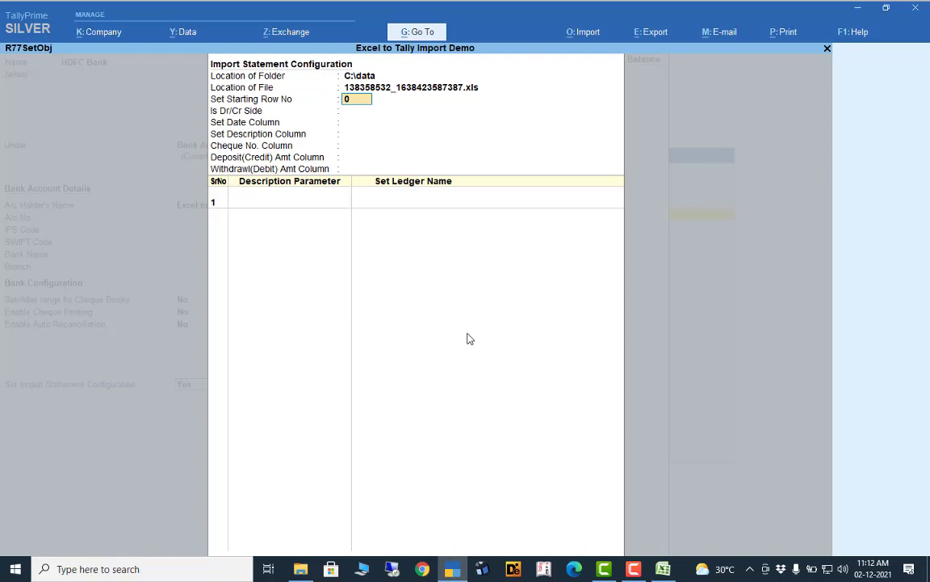
- Set the starting row to 23 and the Dr/Cr side to Double
text(23)
key(Return)
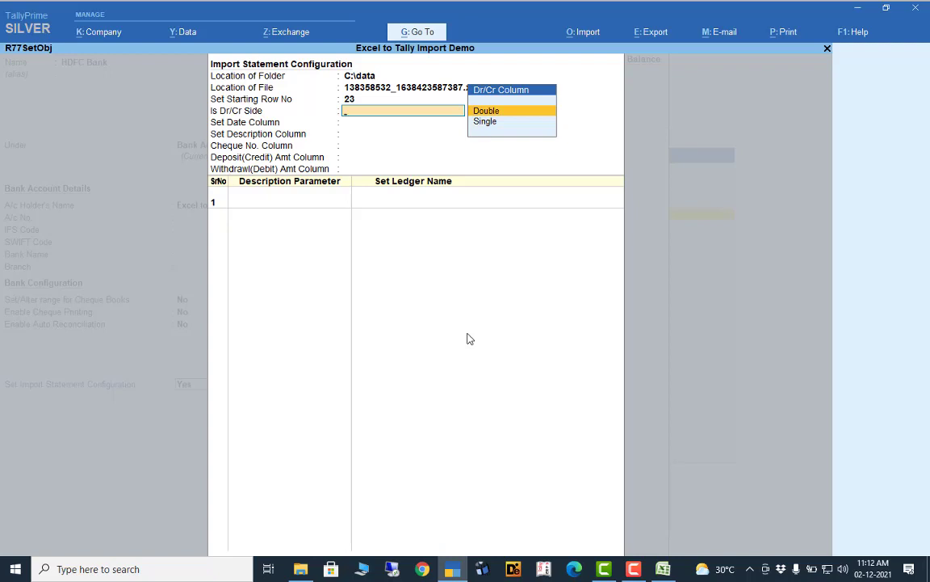
key(Return)
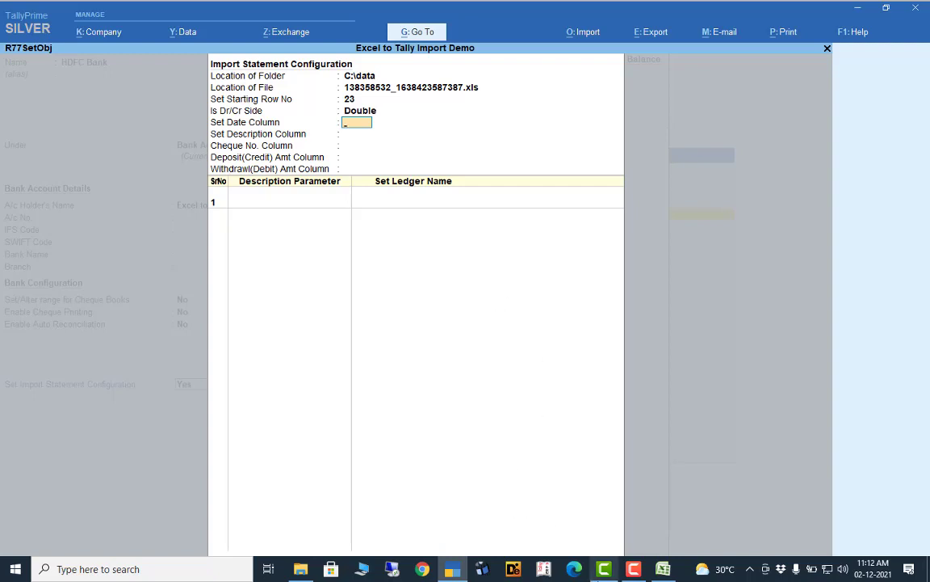
- After checking the statement's columns, set the date column to A
mouse_move(664, 571)
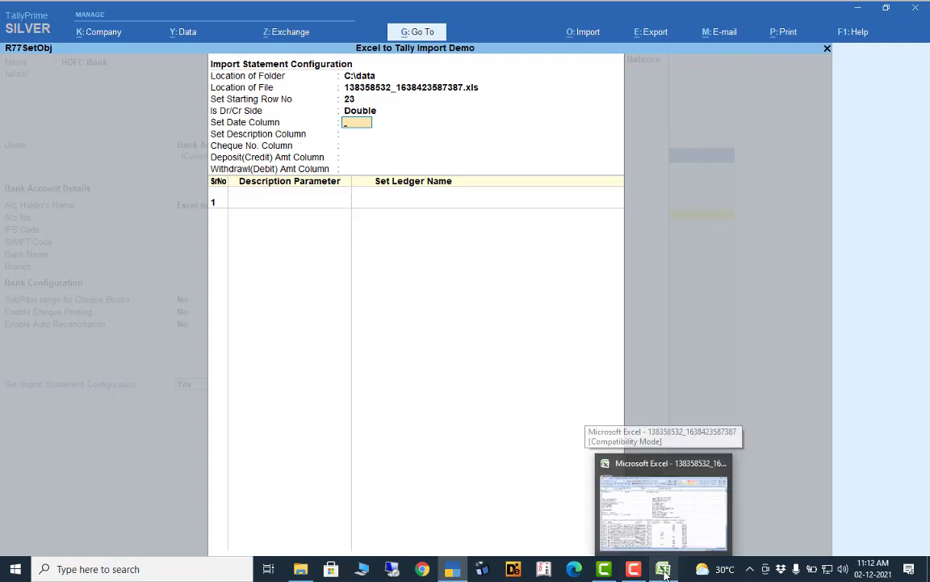
click(647, 493)
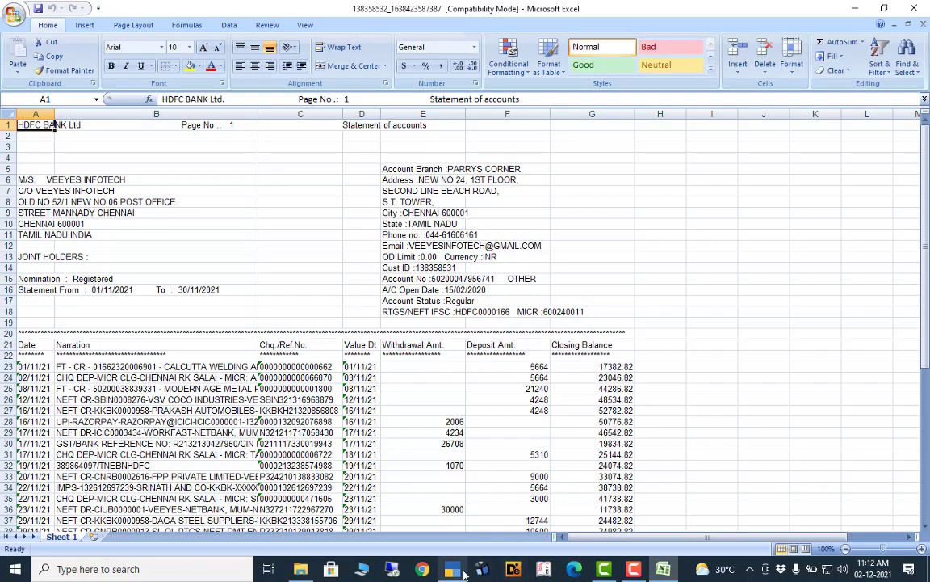
click(455, 569)
text(A)
key(Return)
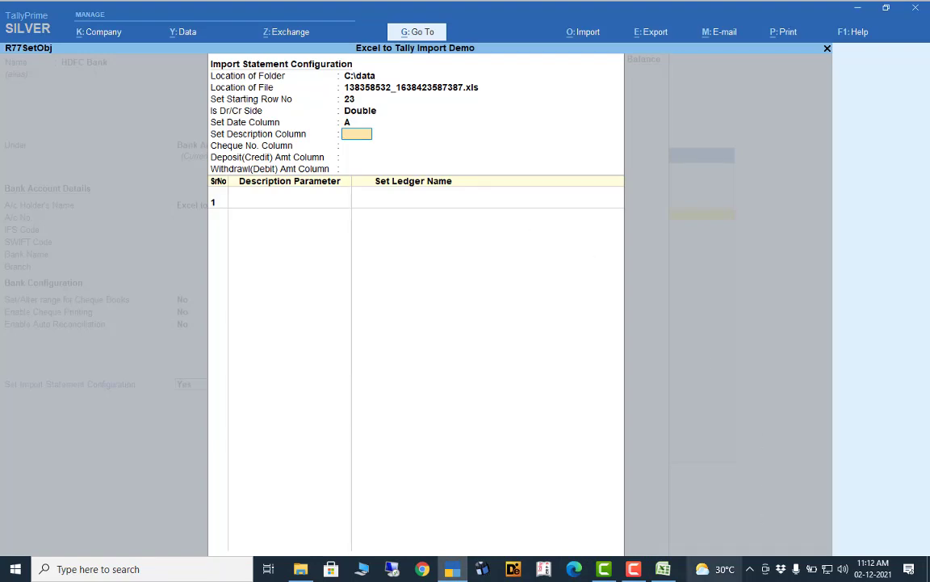
- Map Description to column B and Cheque No. to column C, checking the statement
click(663, 569)
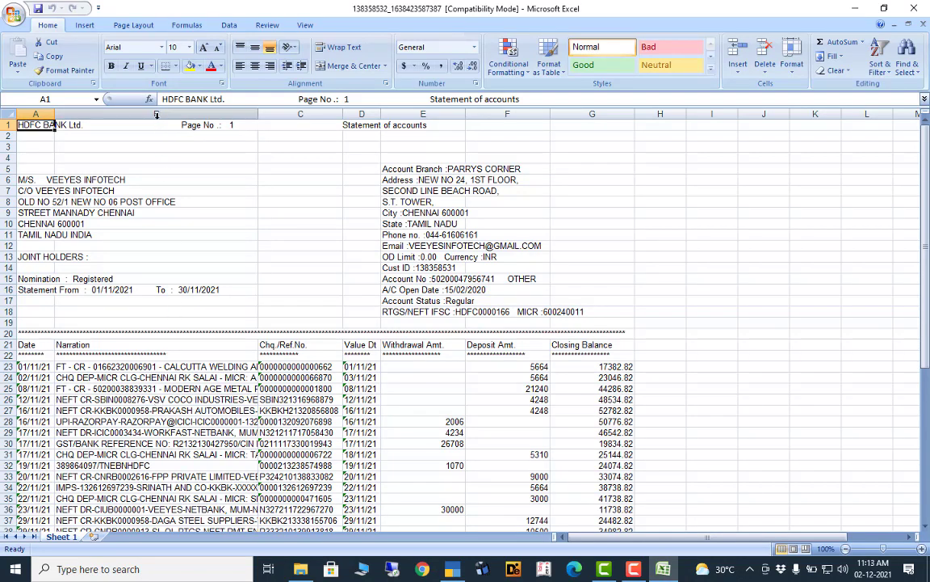
click(457, 569)
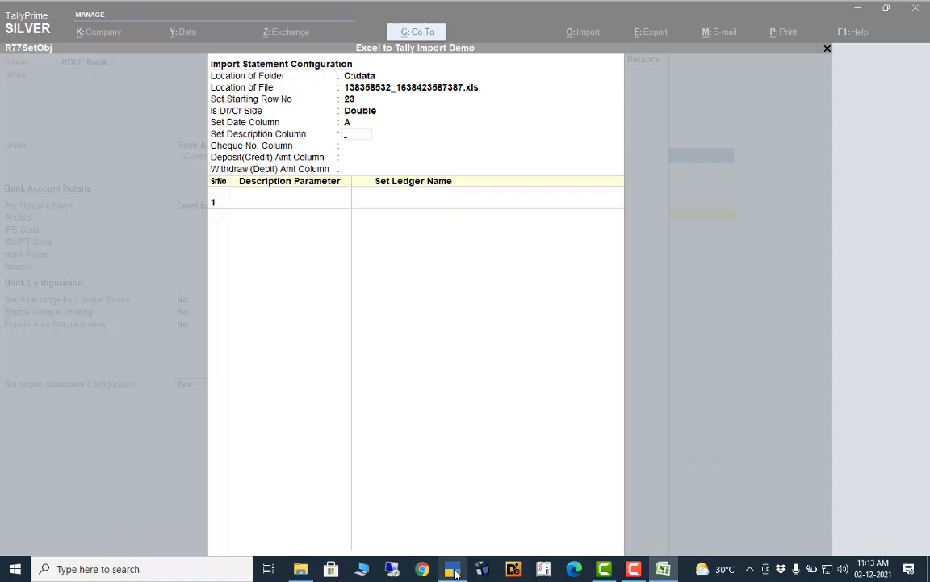
text(B)
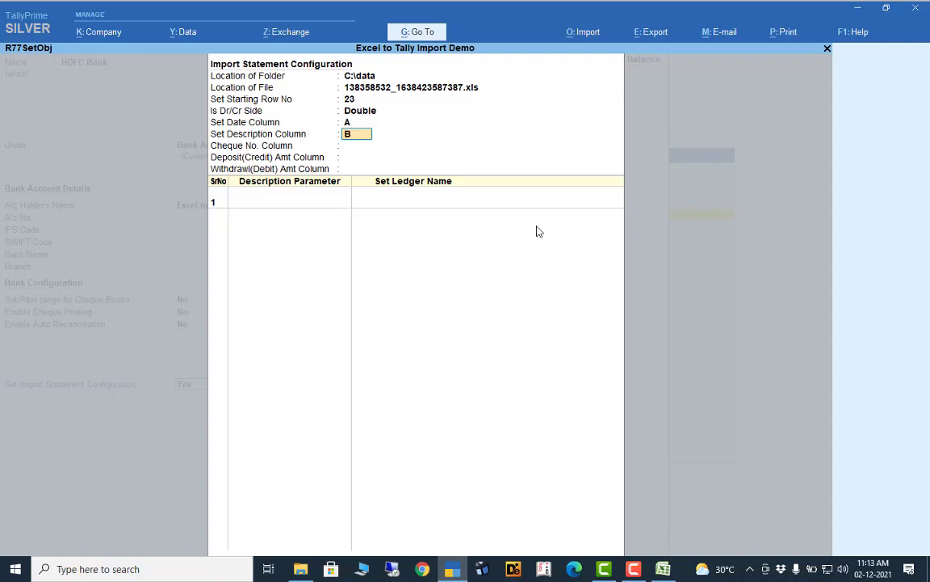
key(Return)
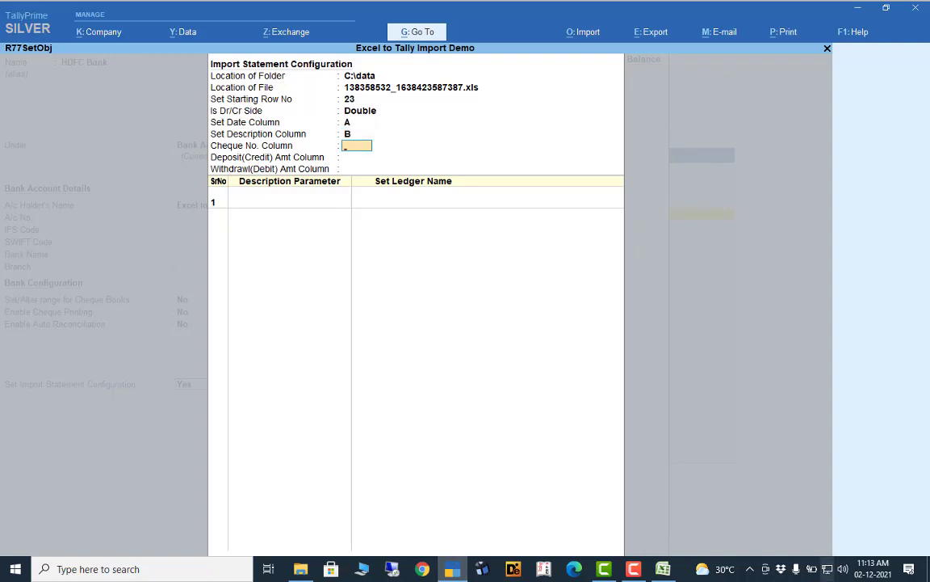
click(663, 569)
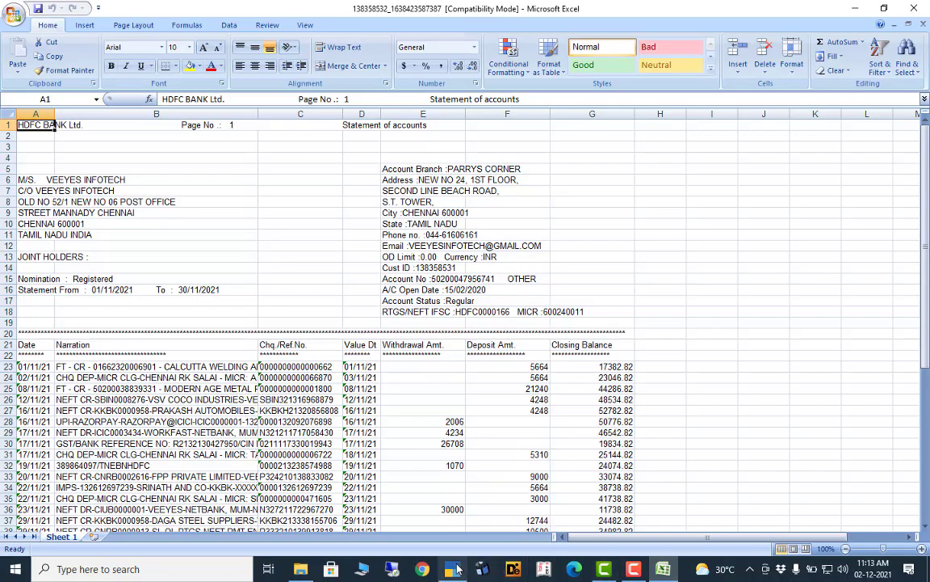
click(454, 569)
text(C)
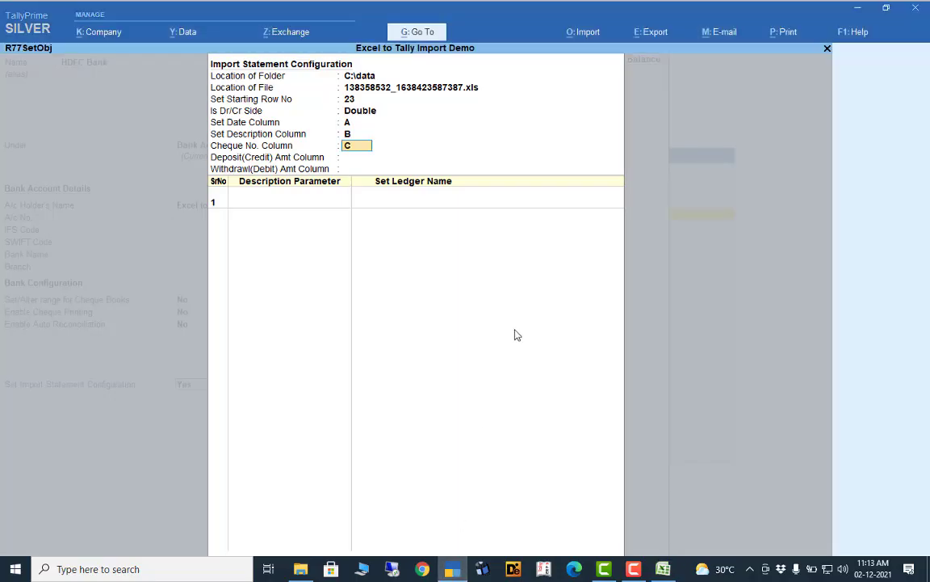
key(Return)
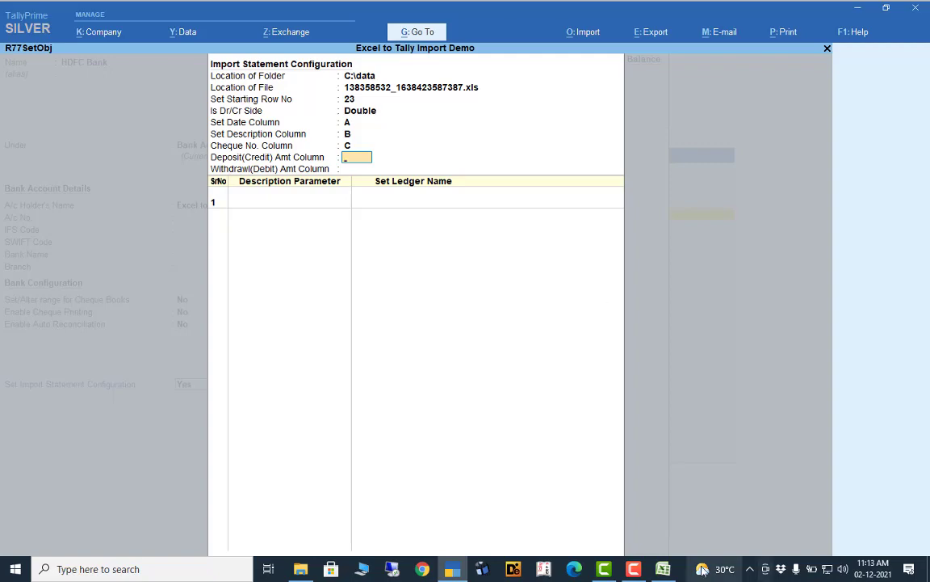
- Map Deposit to column F and Withdrawal to column E
click(663, 570)
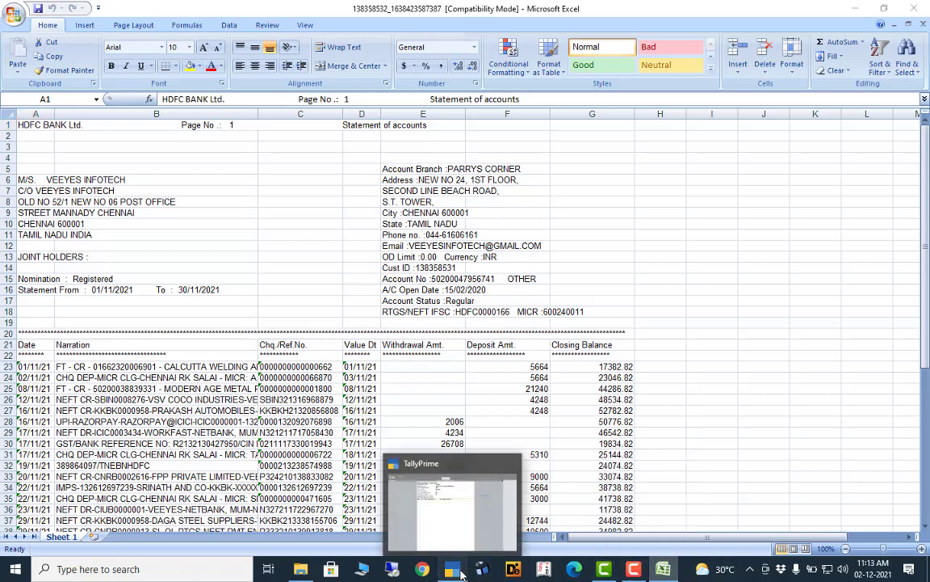
click(453, 568)
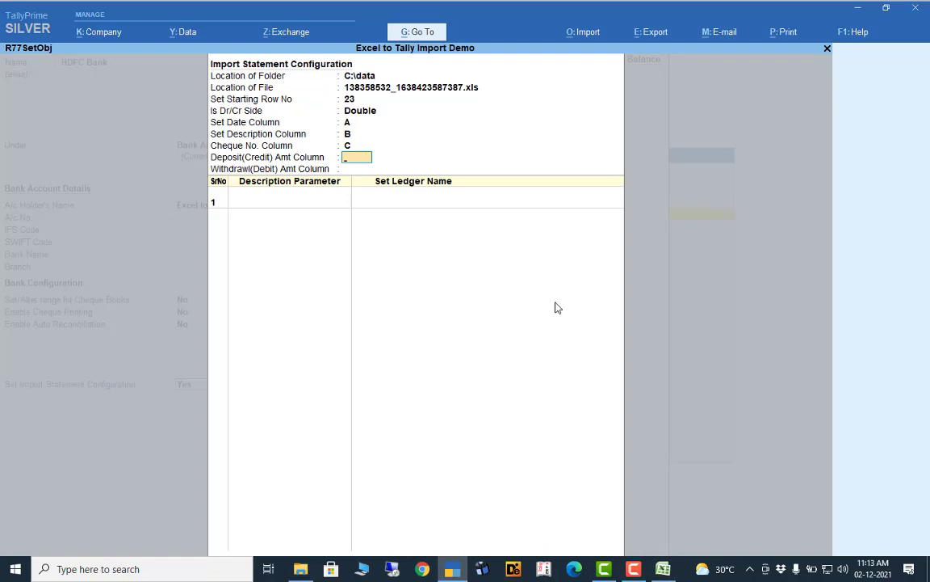
text(F)
key(Return)
text(E)
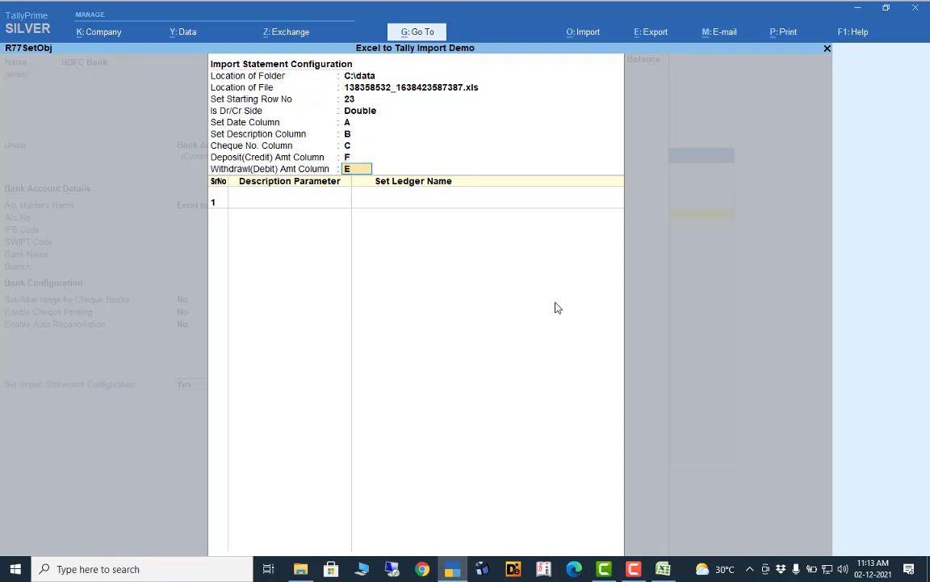
key(Return)
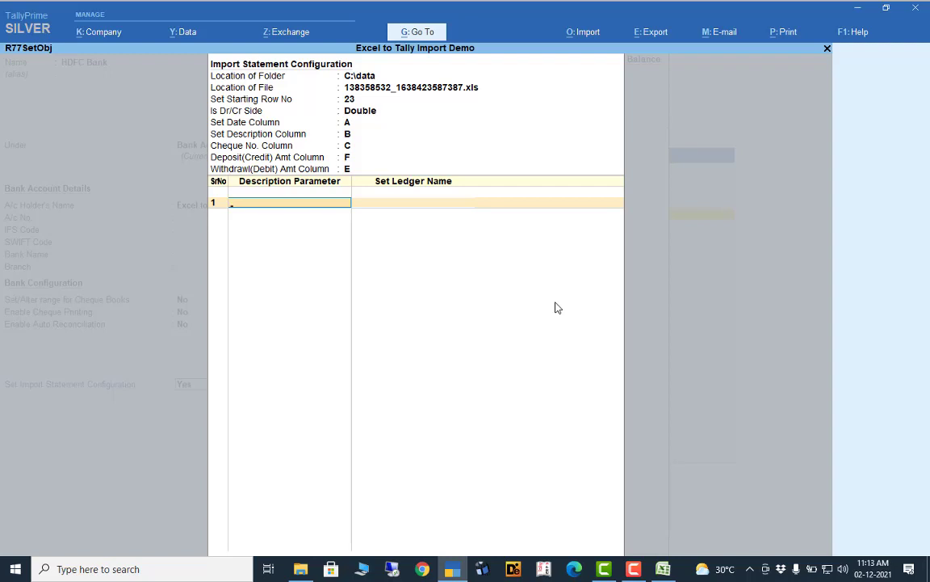
click(663, 568)
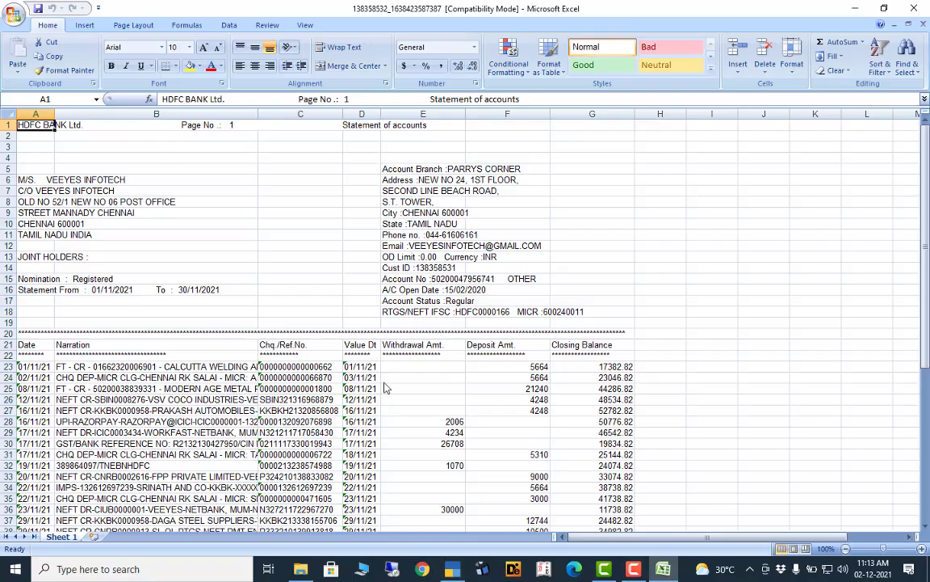
drag(928, 197, 927, 242)
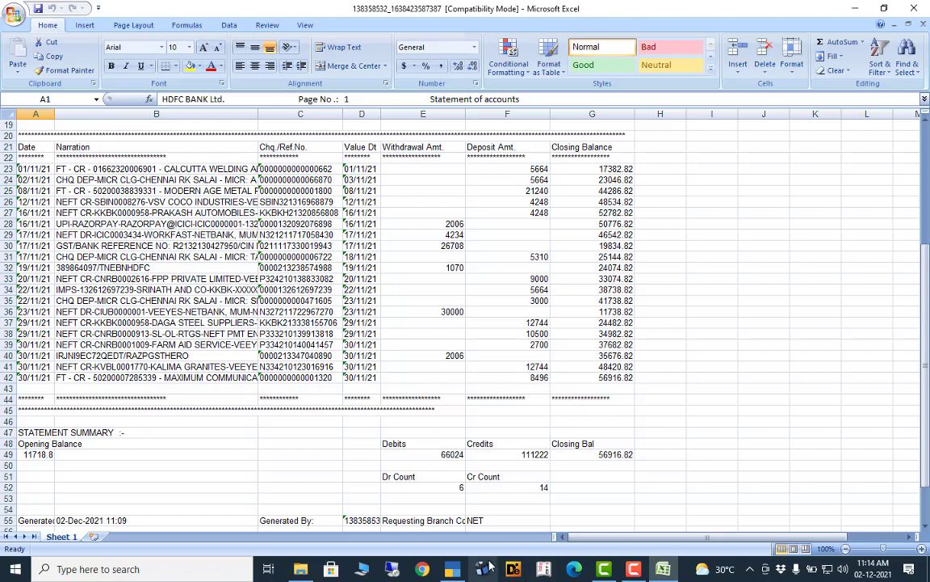
mouse_move(454, 571)
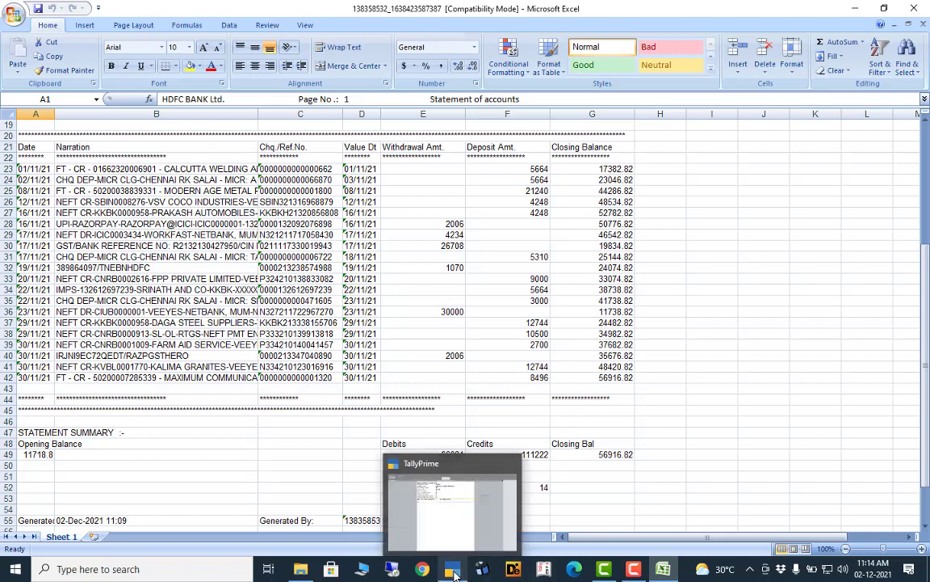
click(454, 571)
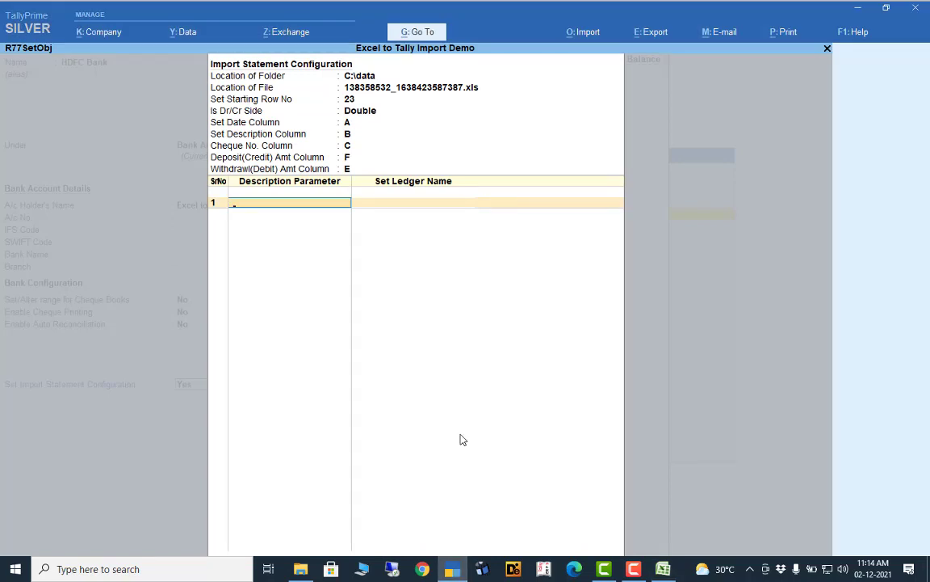
- Enter the UPI narration and create a new ledger named Upi Exps for it
text(UPI)
key(Return)
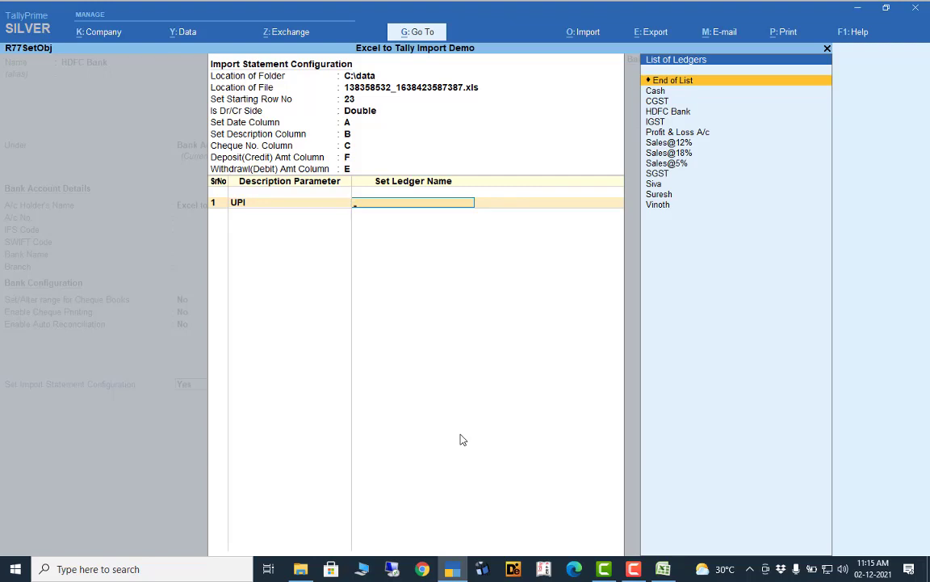
key(alt+c)
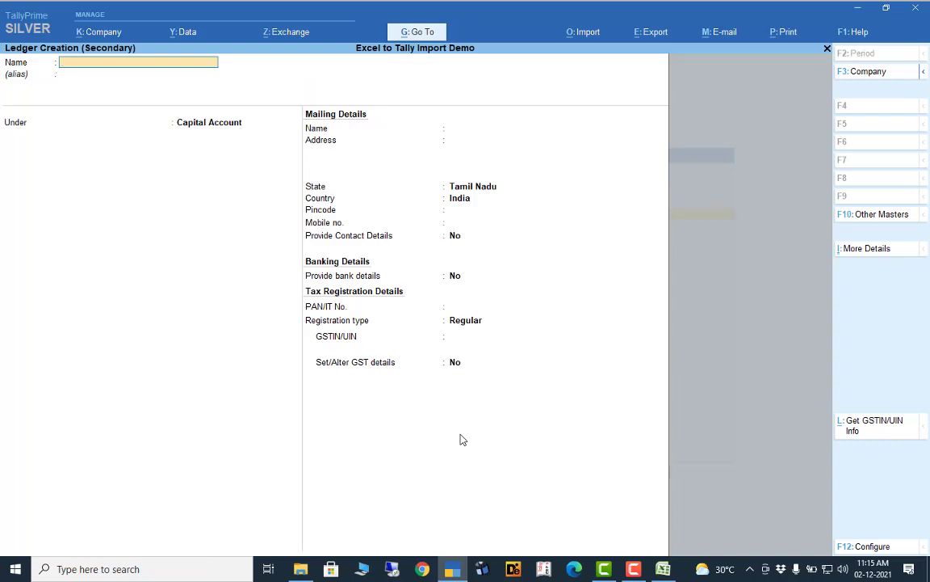
text(Upi Exps)
key(Return)
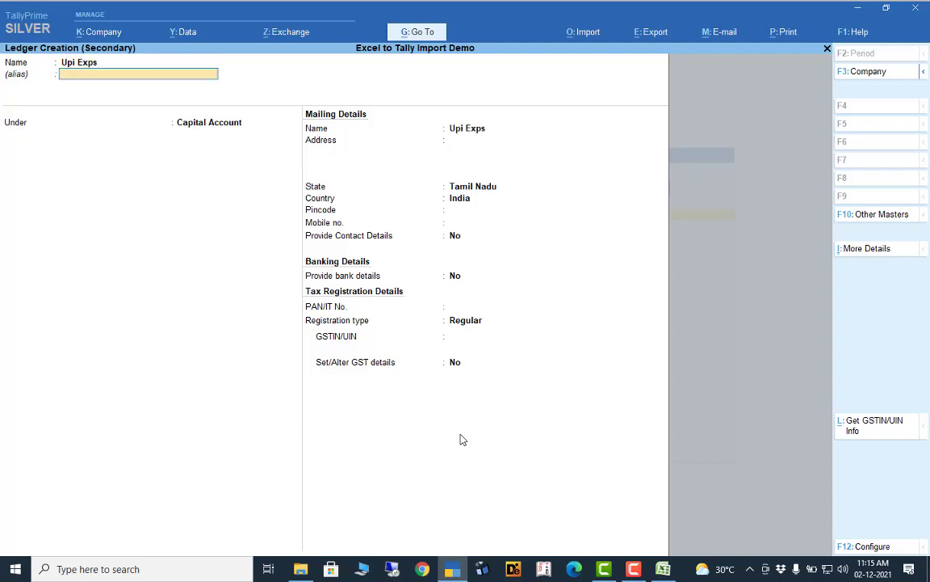
key(Return)
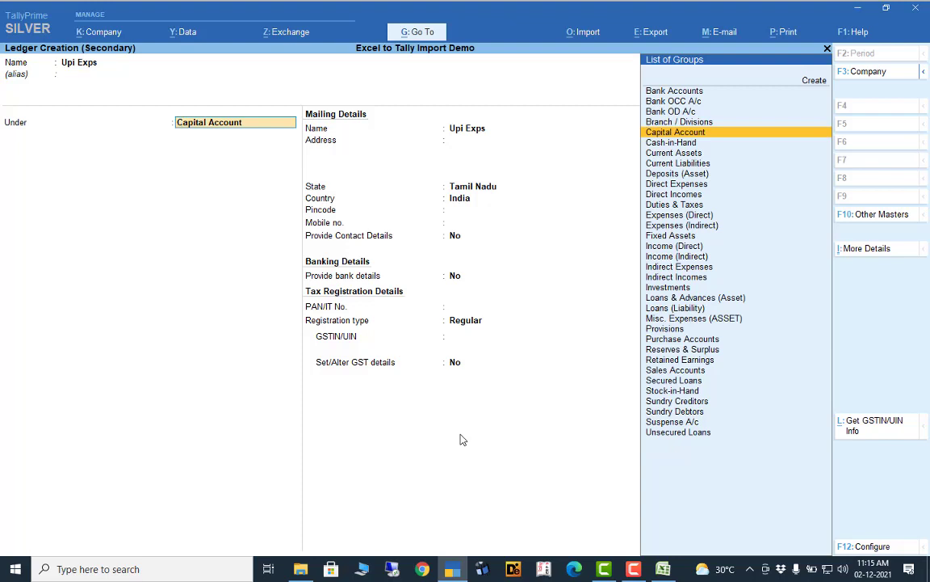
- Place Upi Exps under Indirect Expenses with GST Not Applicable and save the ledger
text(In)
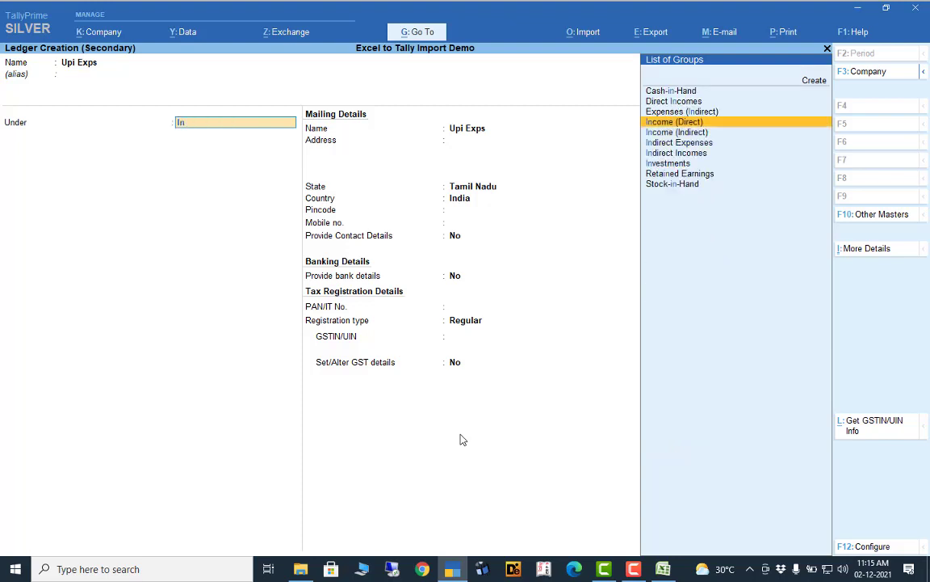
key(Down)
key(Down)
key(Return)
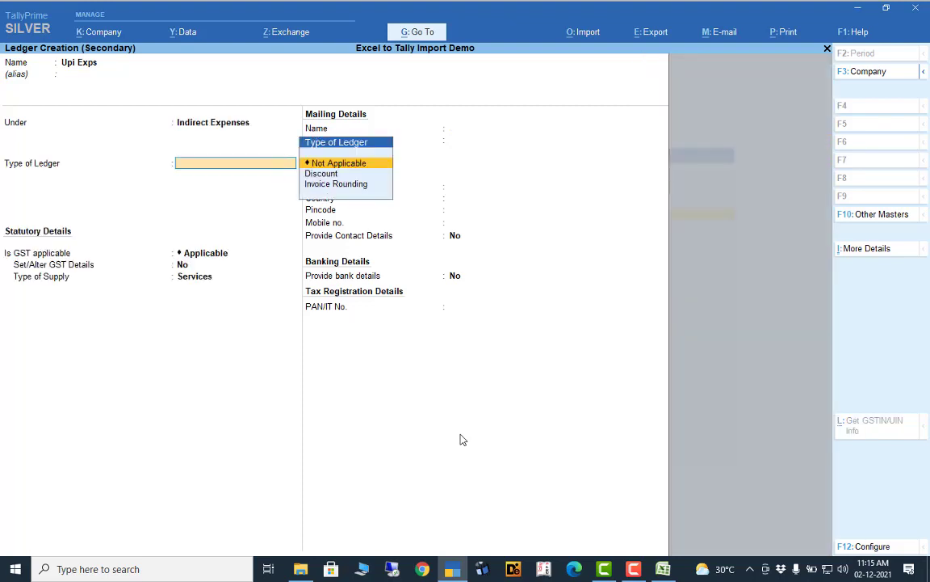
key(Return)
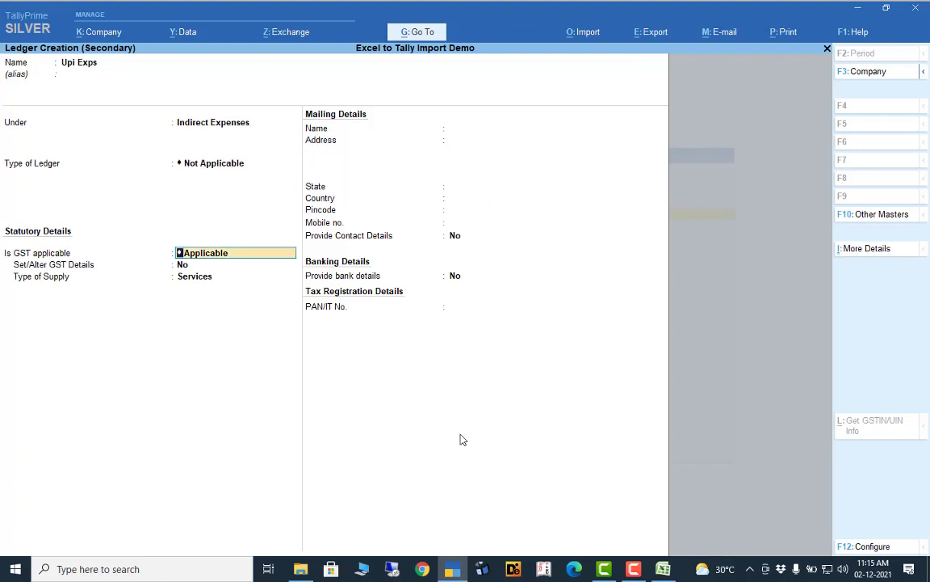
key(Down)
key(Return)
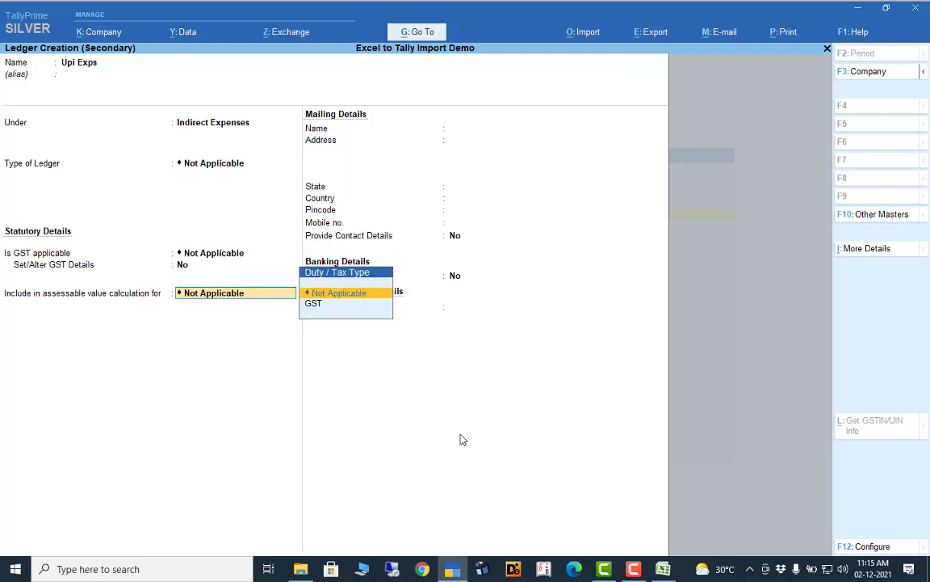
key(Return)
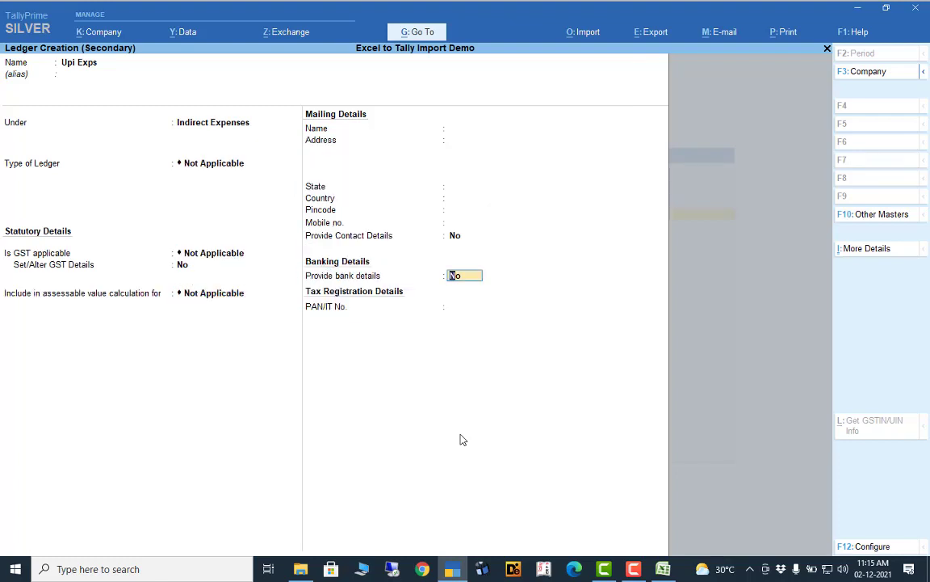
key(Return)
key(Return)
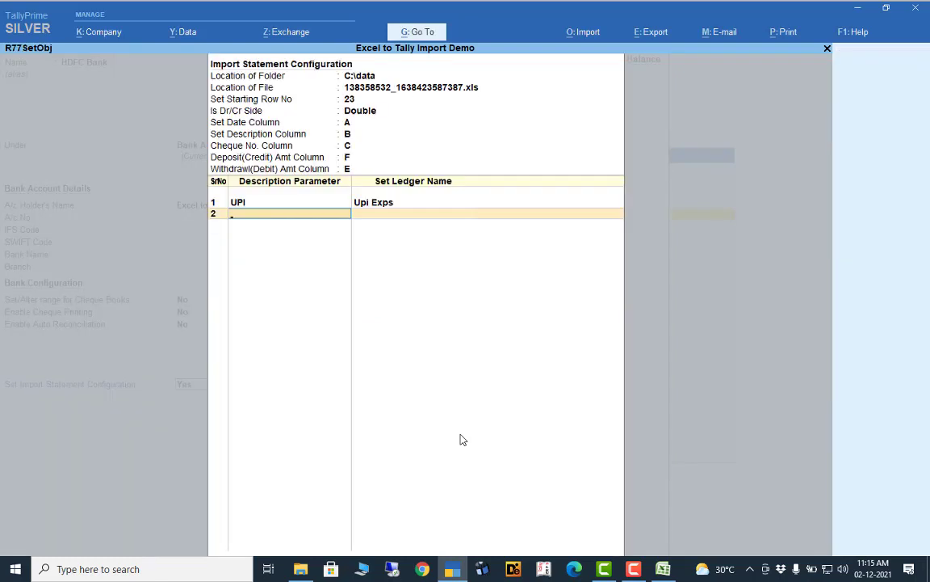
click(664, 570)
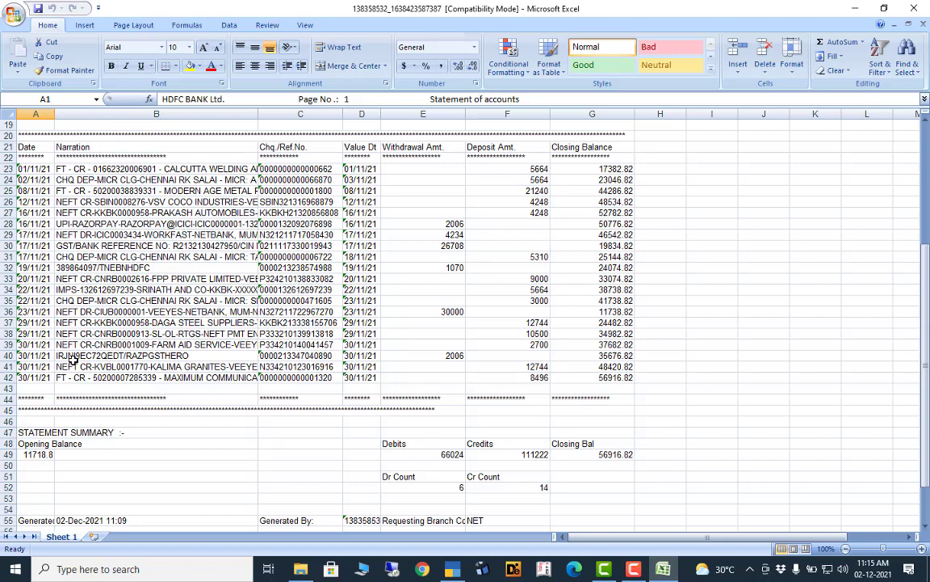
- After reviewing the Excel narrations, switch back to TallyPrime's HDFC Bank import configuration
click(453, 570)
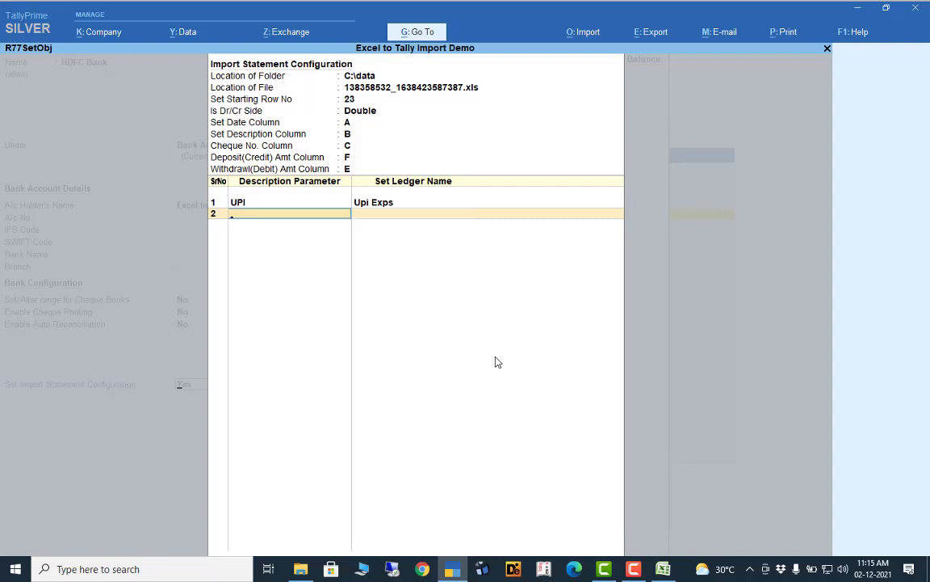
- Close the import statement configuration and save the HDFC Bank ledger alteration
key(Return)
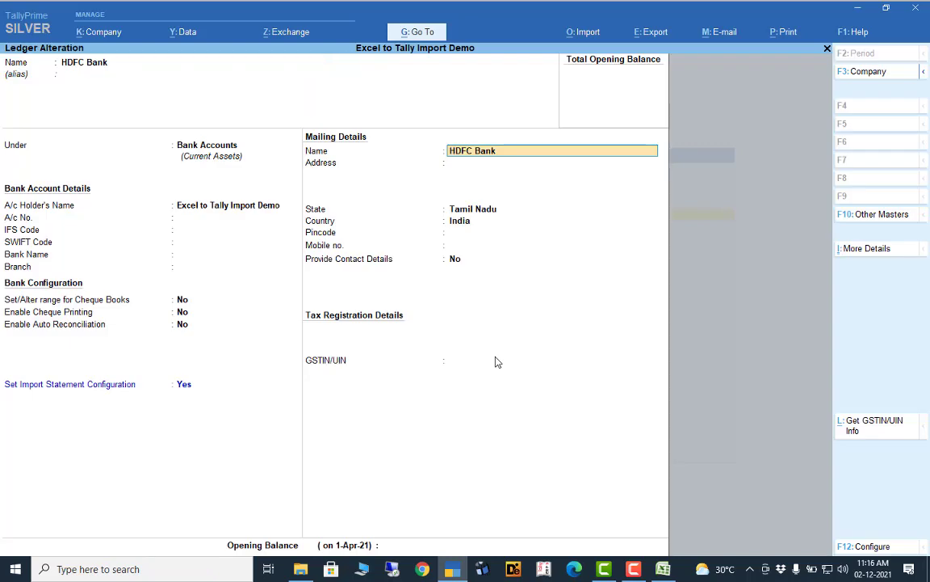
key(ctrl)
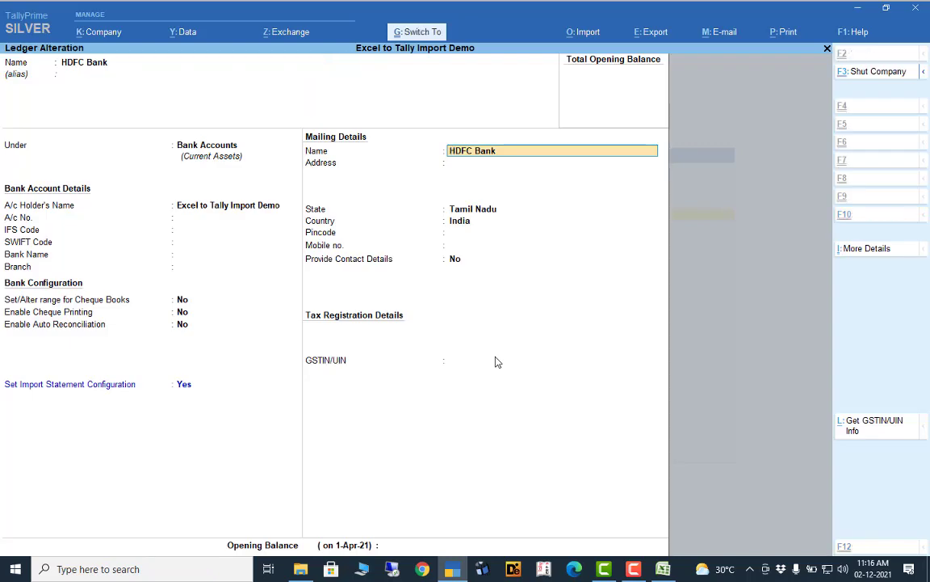
key(ctrl+a)
- Open the HDFC Bank ledger vouchers report from Display More Reports > Account Books > Ledger
key(Escape)
key(Escape)
key(Up)
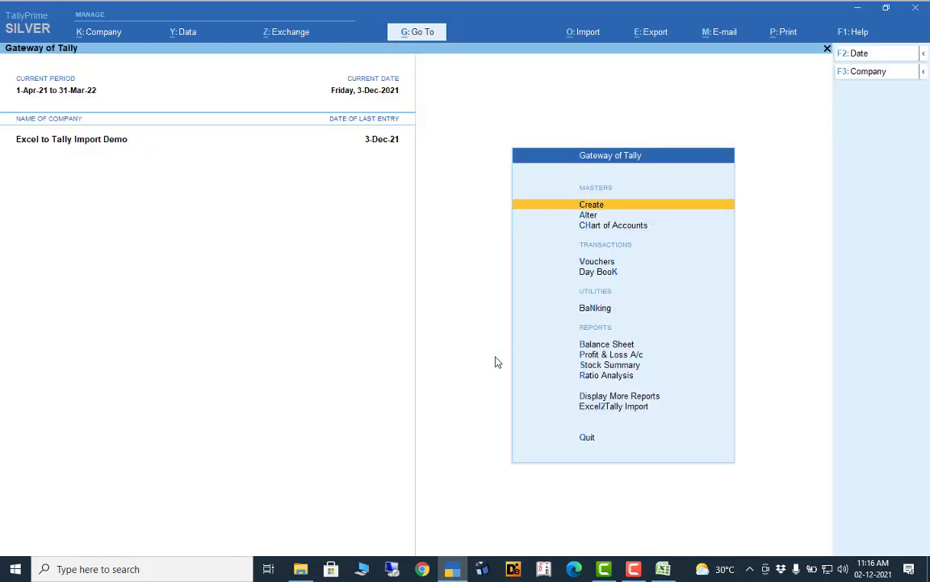
key(d)
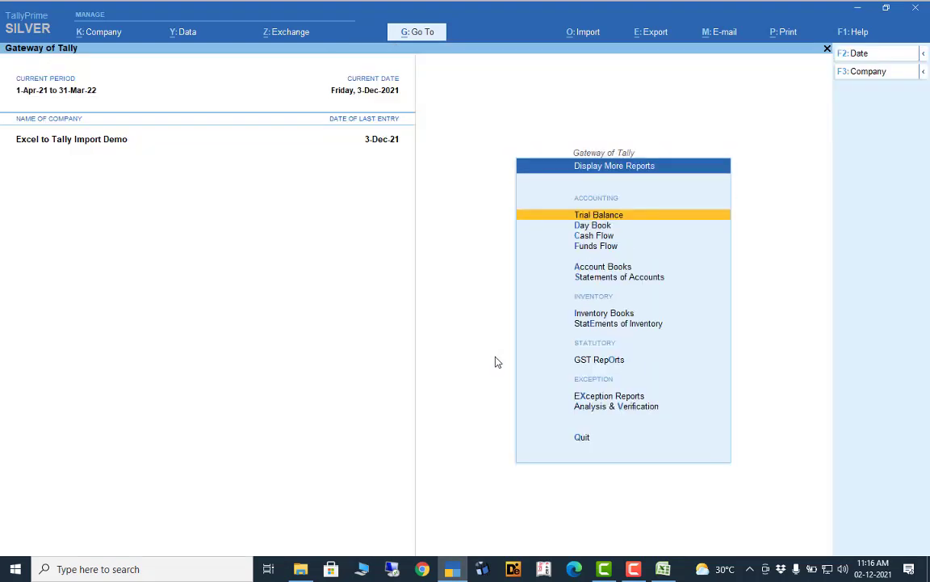
key(a)
key(l)
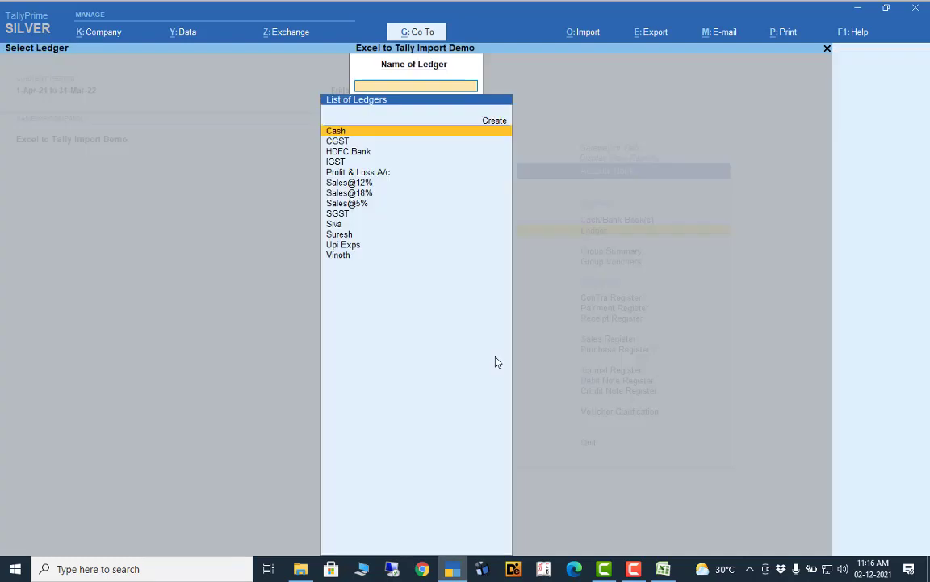
key(Down)
key(Down)
key(Down)
key(Down)
key(Down)
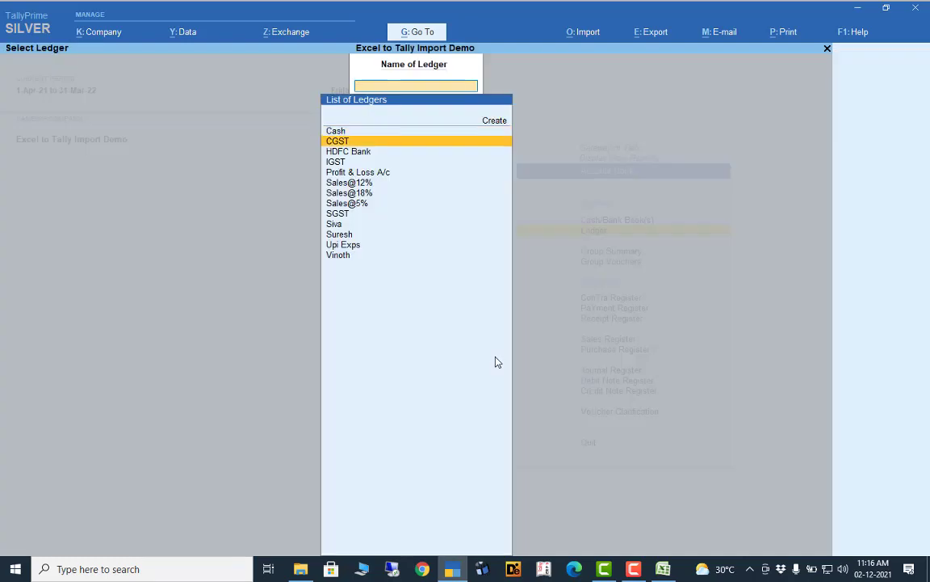
key(Up)
key(Up)
key(Up)
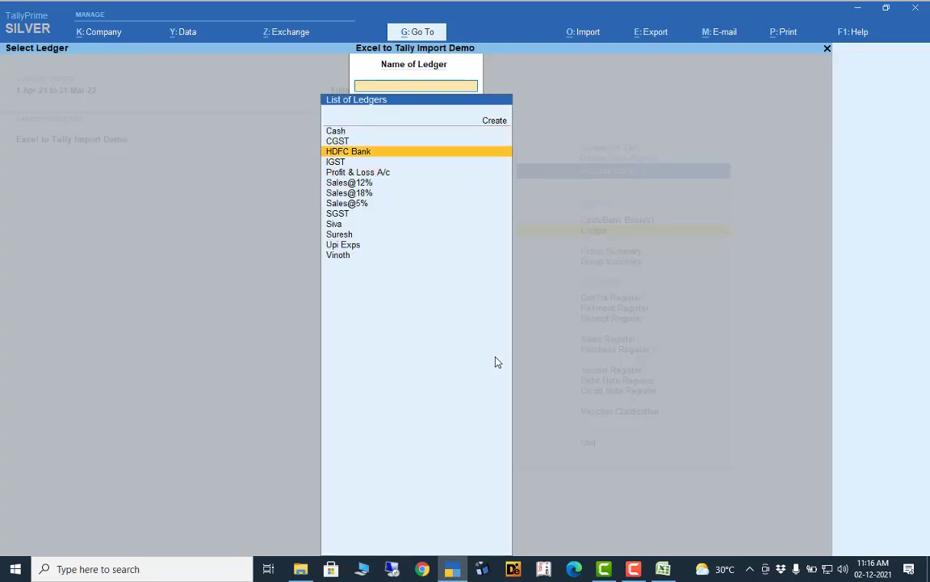
key(Return)
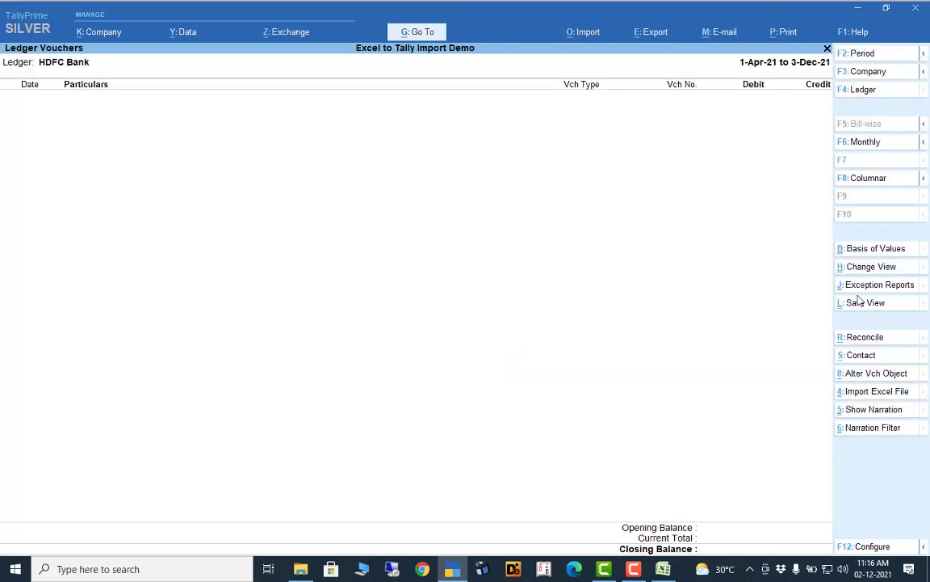
- Start the Excel import for HDFC Bank with the saved C:\data file and column mappings A, B, C, F, E
click(877, 392)
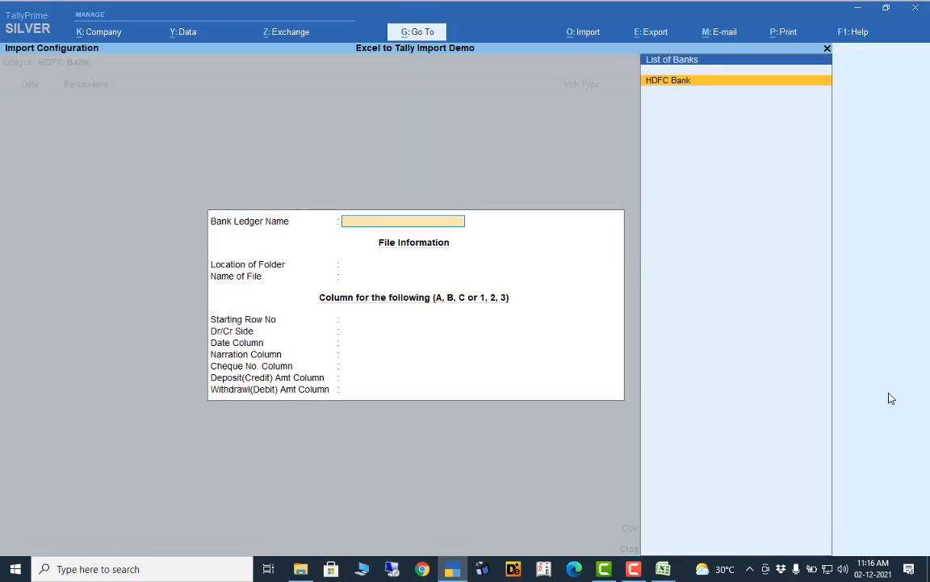
key(Return)
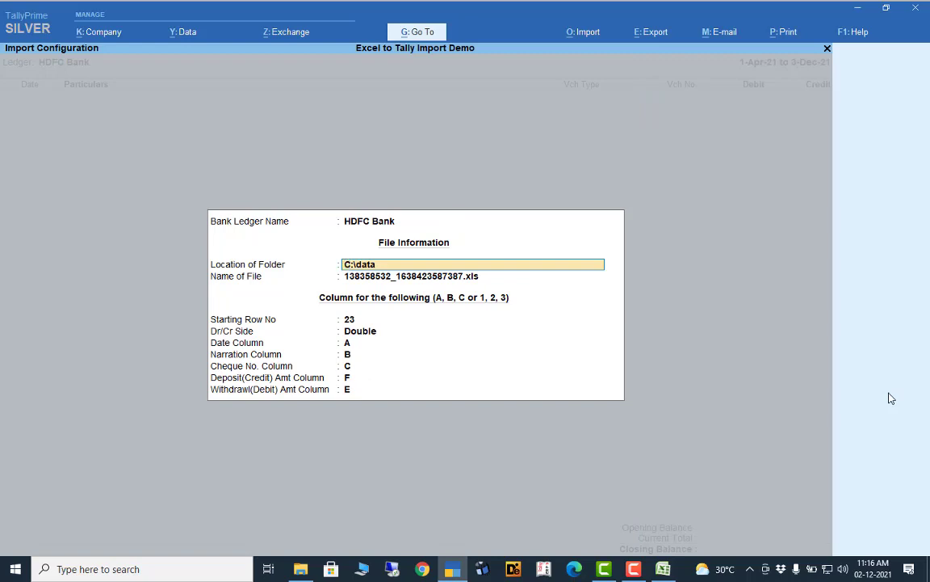
key(Return)
key(Return)
key(Return)
key(Return)
key(Return)
key(Return)
key(Return)
key(Return)
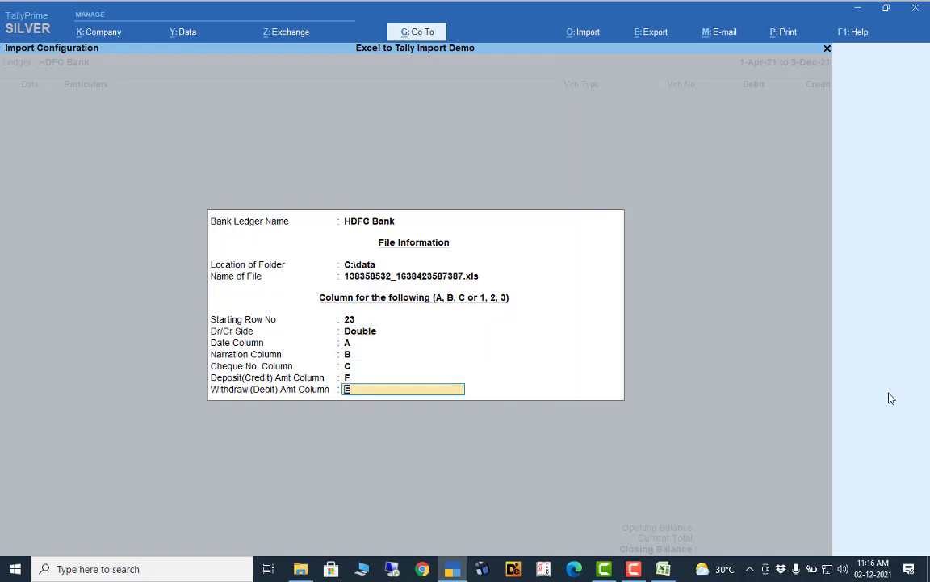
key(Return)
key(Return)
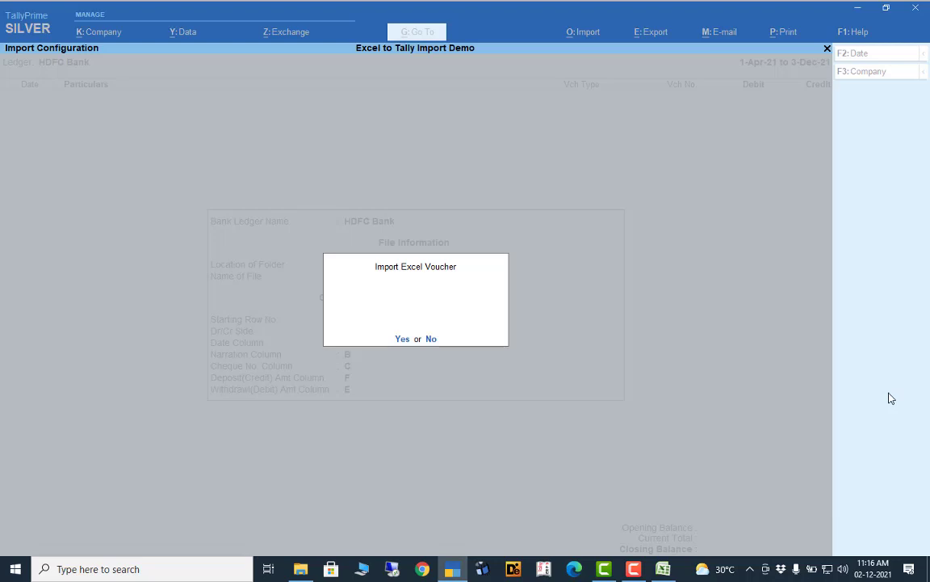
- Confirm the Excel voucher import and browse the imported HDFC Bank vouchers
key(Return)
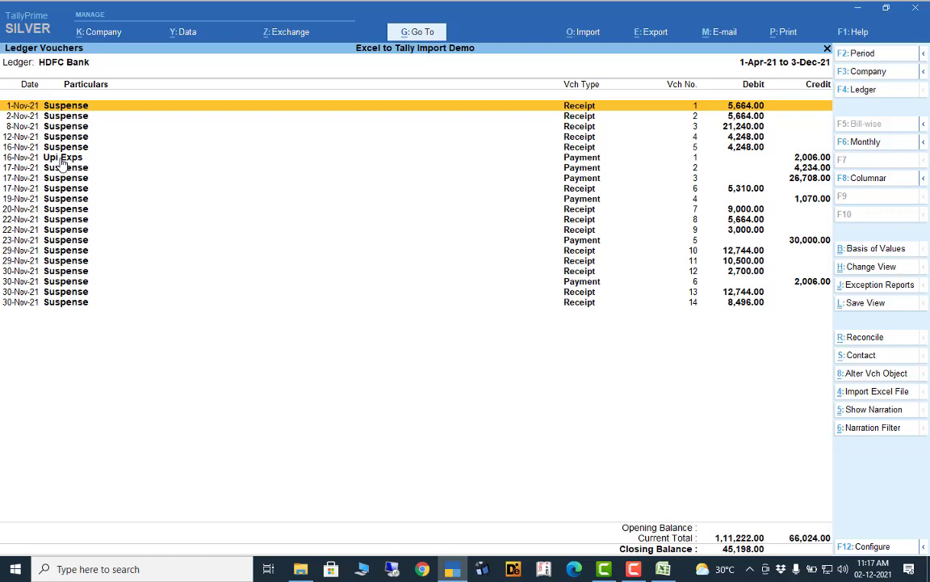
key(Down)
key(Down)
key(Down)
key(Down)
key(Down)
key(Down)
key(Down)
key(Down)
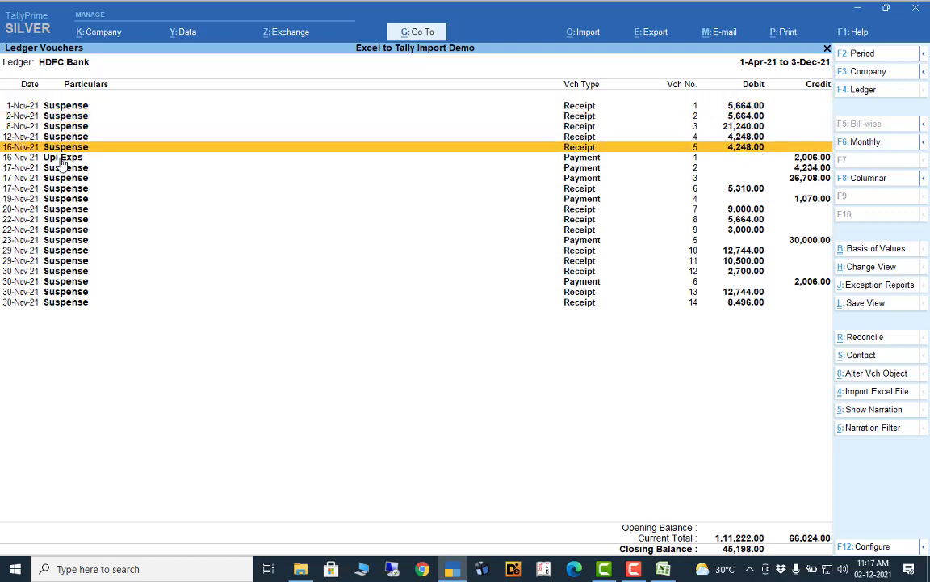
key(Down)
key(Down)
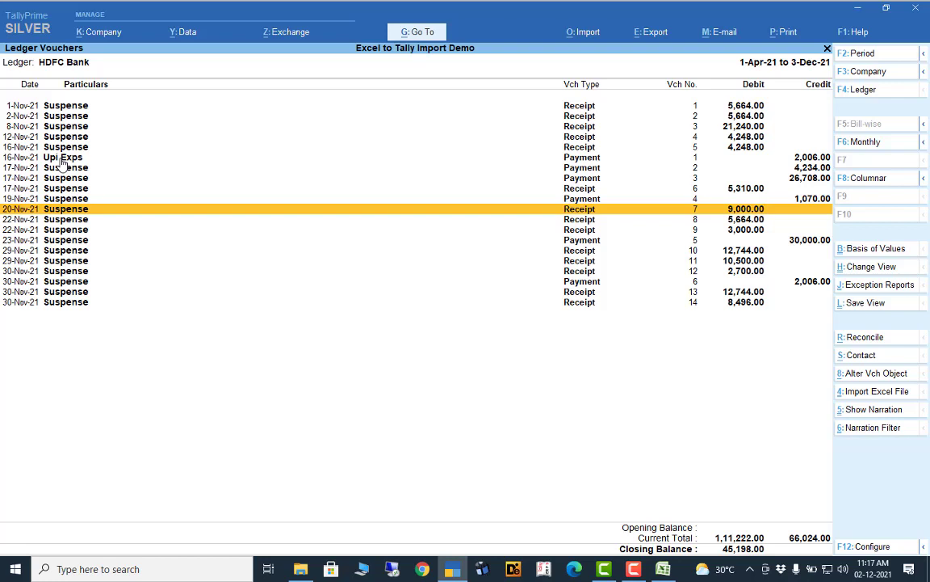
key(Up)
key(Up)
key(Up)
key(Up)
key(Up)
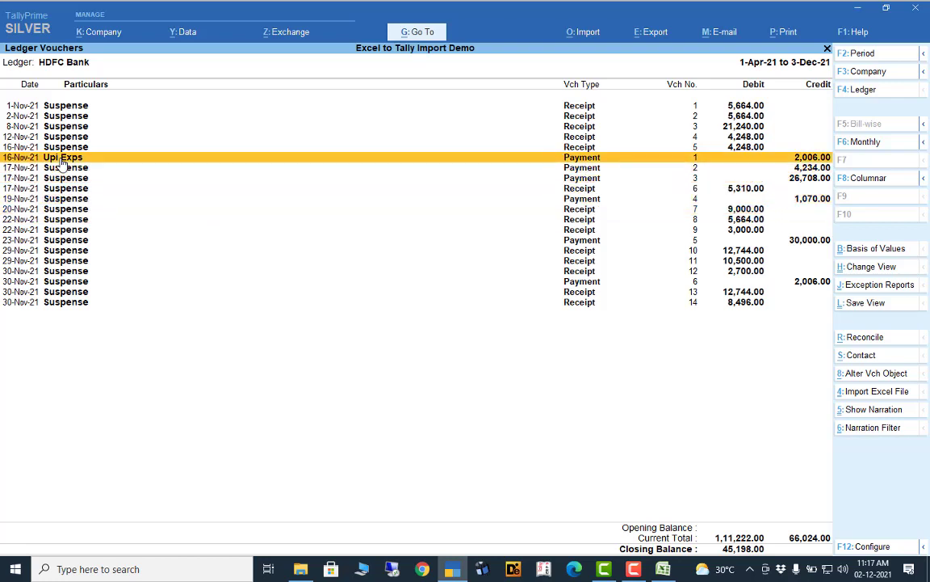
- Mark the 20-Nov and 22-Nov receipts, vouchers 7, 8 and 9
key(Down)
key(Down)
key(Down)
key(Down)
key(Down)
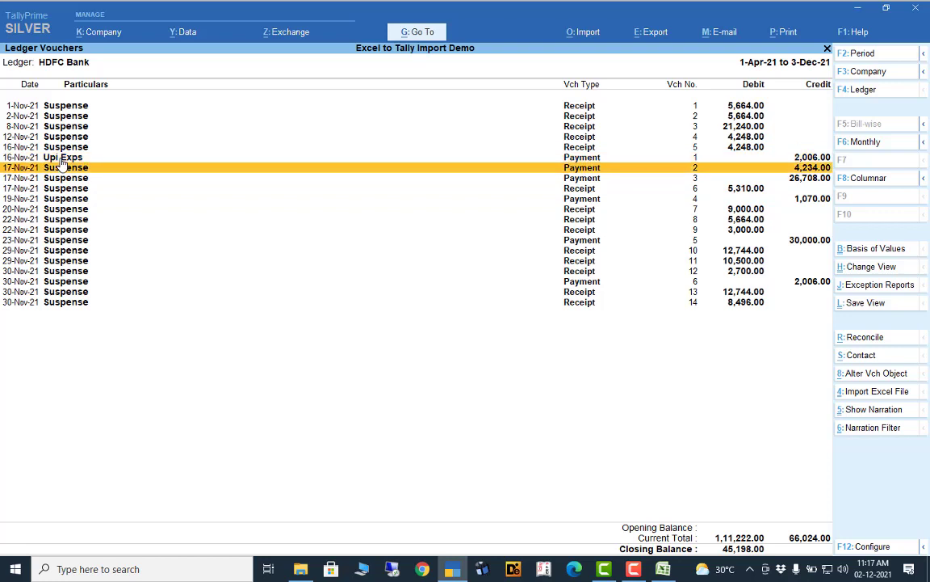
key(space)
key(Down)
key(space)
key(Down)
key(space)
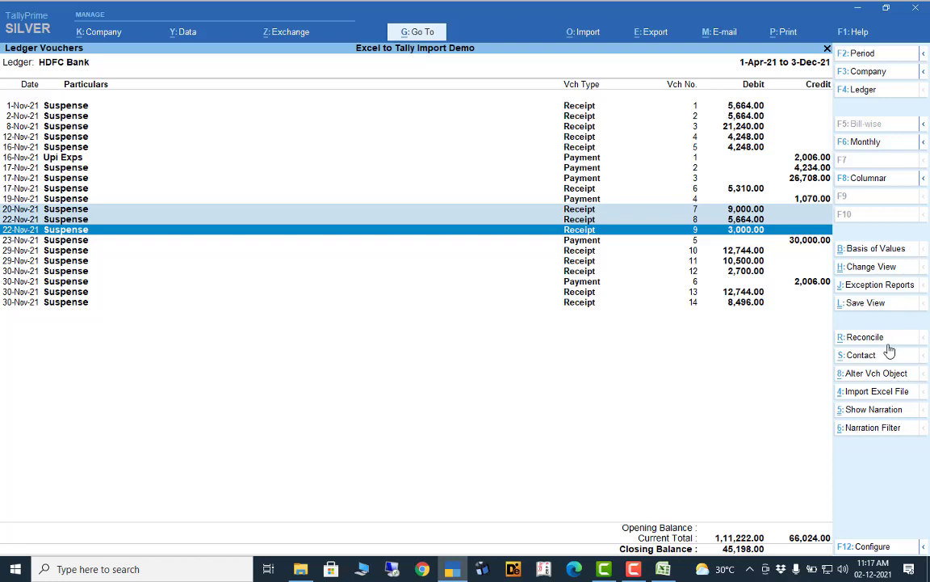
- Show each voucher's narration in the HDFC Bank ledger and open the Narration Filter
click(875, 410)
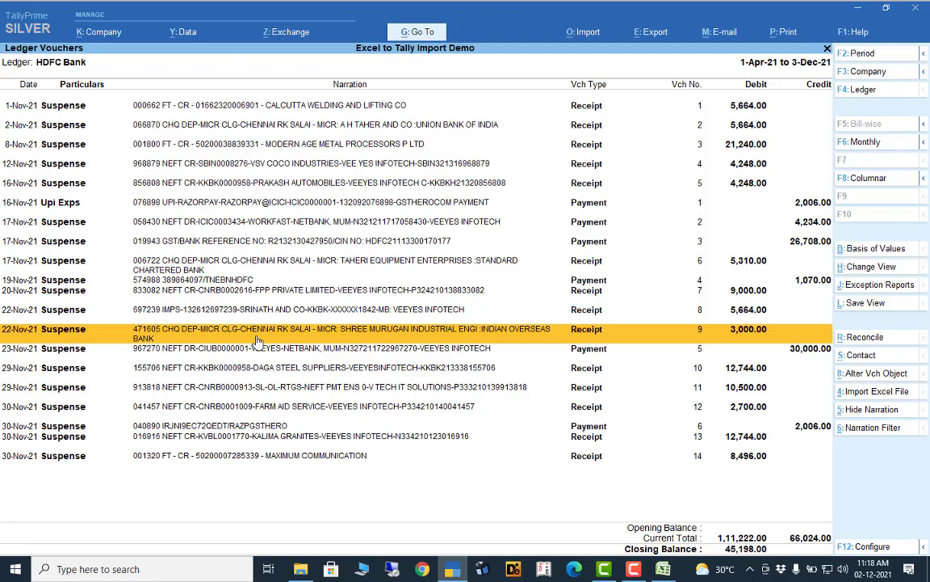
click(860, 412)
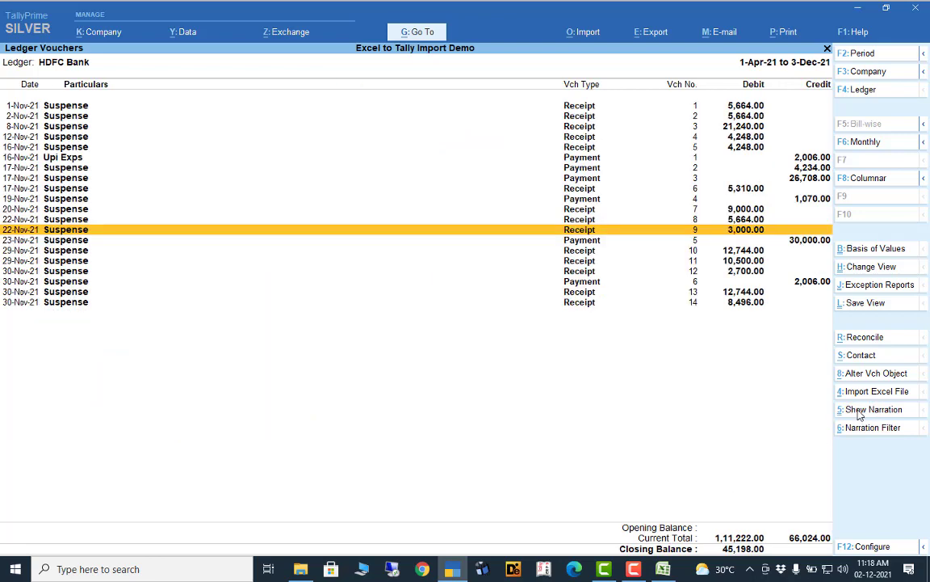
click(859, 410)
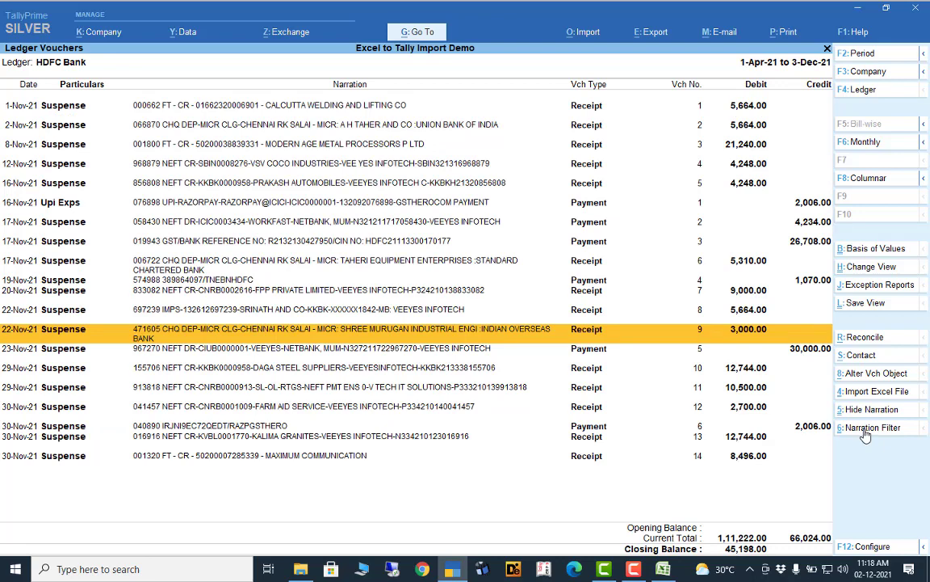
click(866, 433)
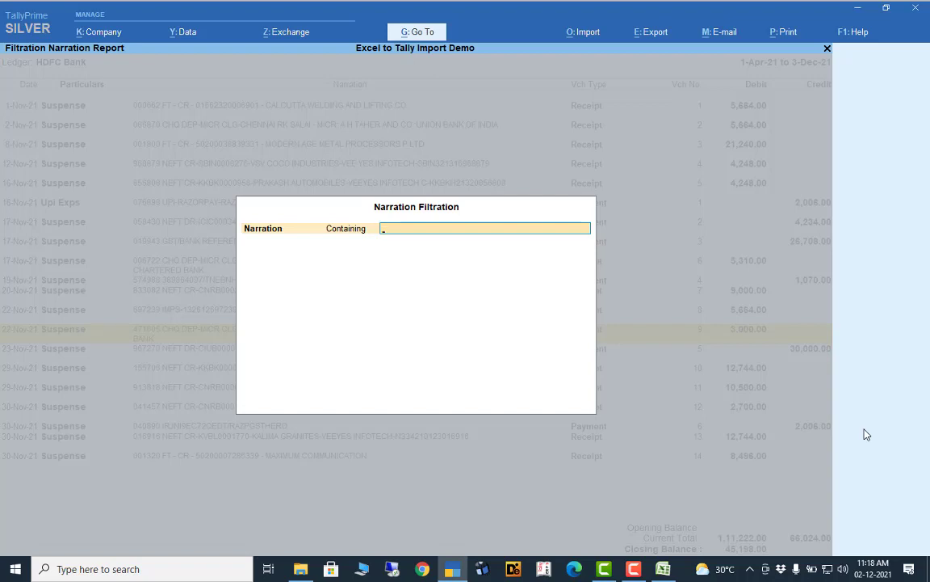
- Filter the HDFC Bank vouchers to narrations containing 'NEFT'
text(NEFT)
key(Return)
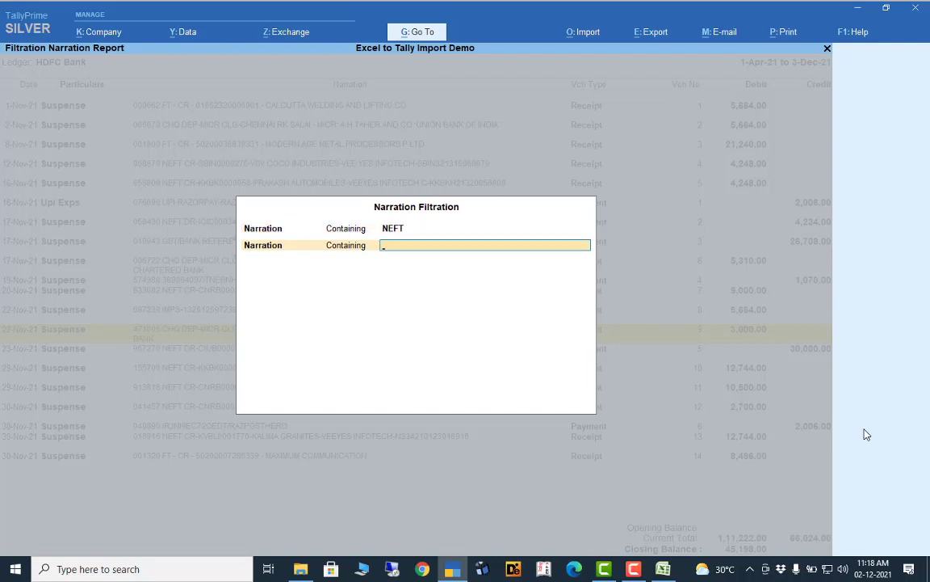
key(Return)
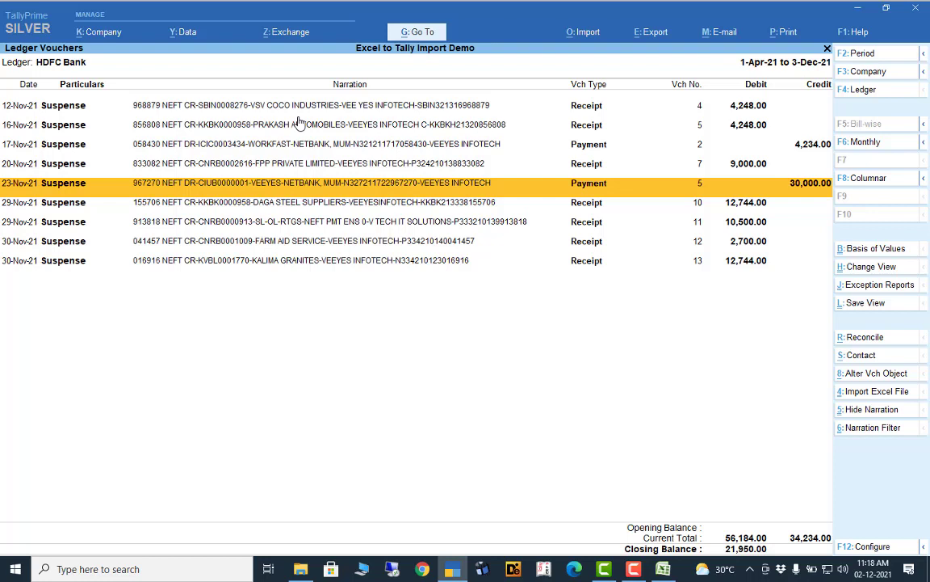
- Mark the 29-Nov receipts, vouchers 10 and 11
key(Down)
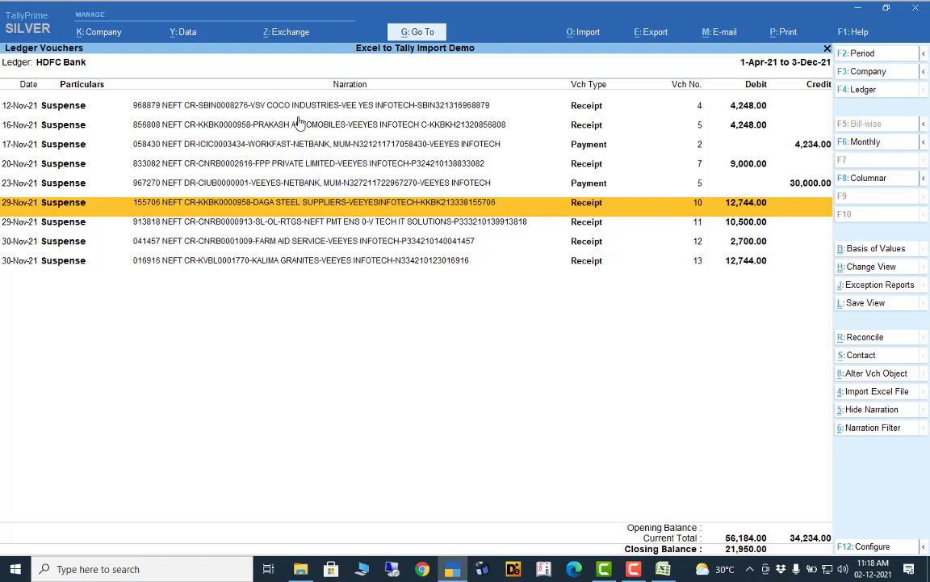
key(space)
key(Down)
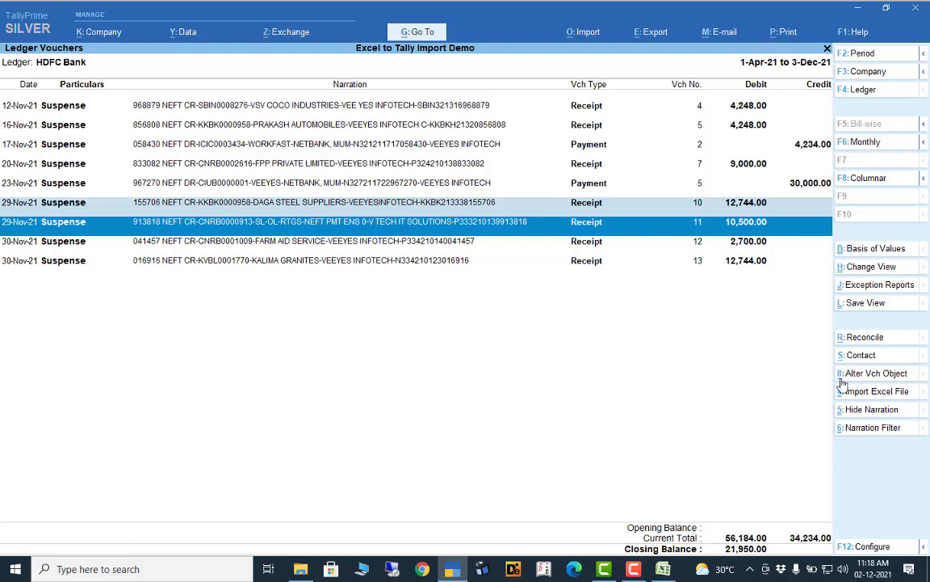
- Open the bulk voucher alteration form, leaving the voucher date unchanged
click(874, 374)
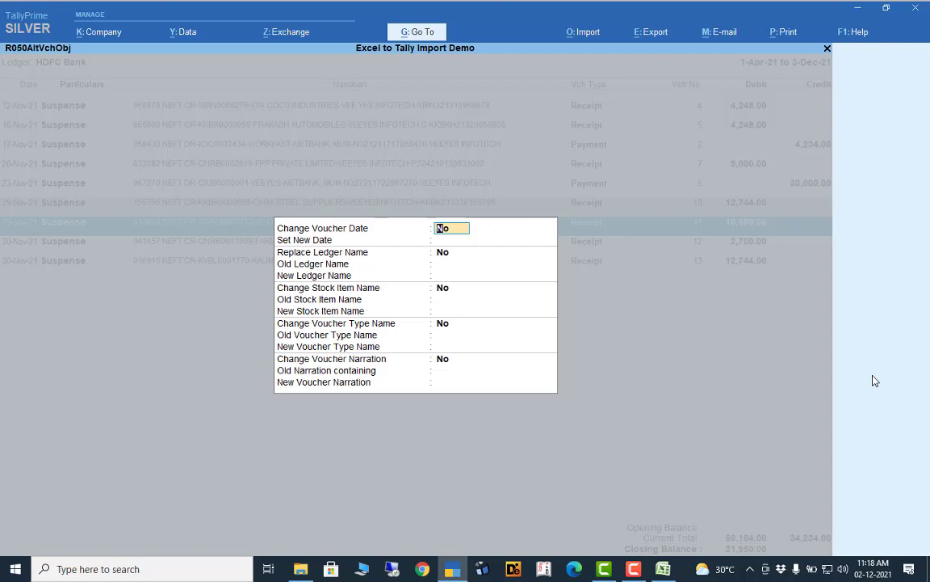
key(Return)
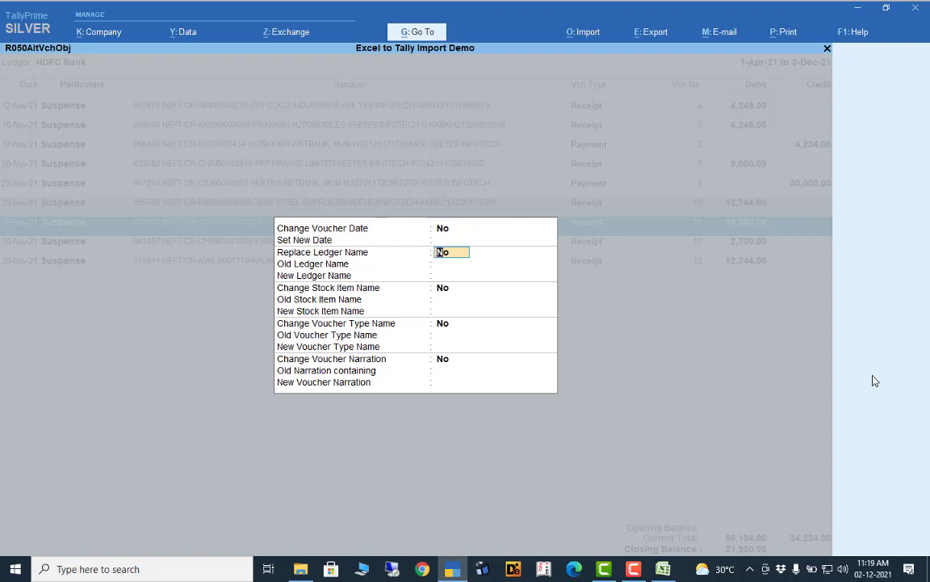
key(Up)
key(y)
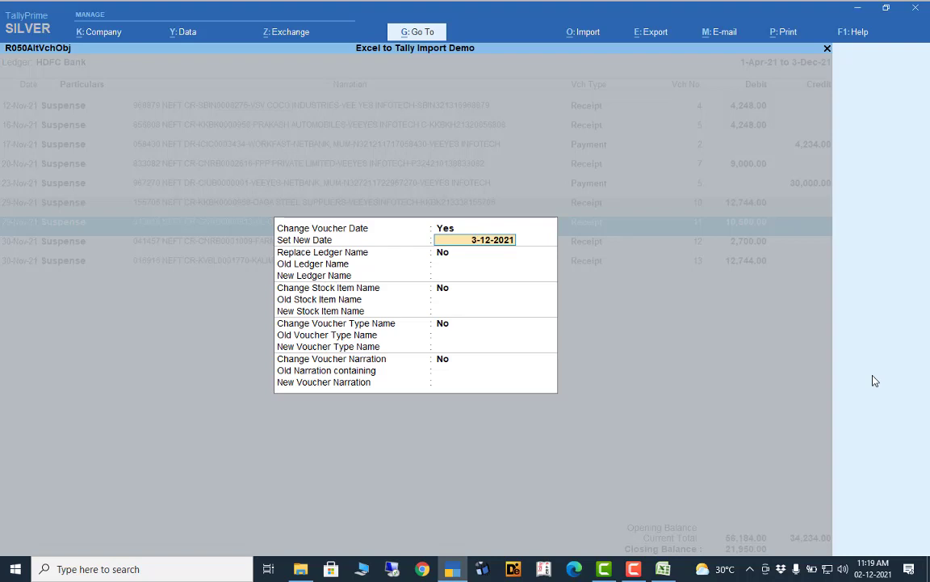
key(BackSpace)
text(n)
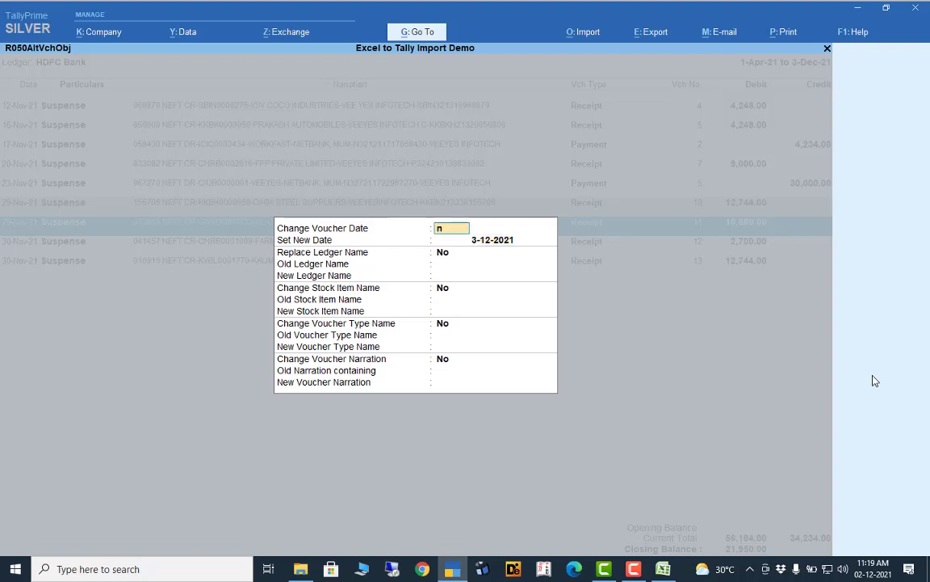
key(Return)
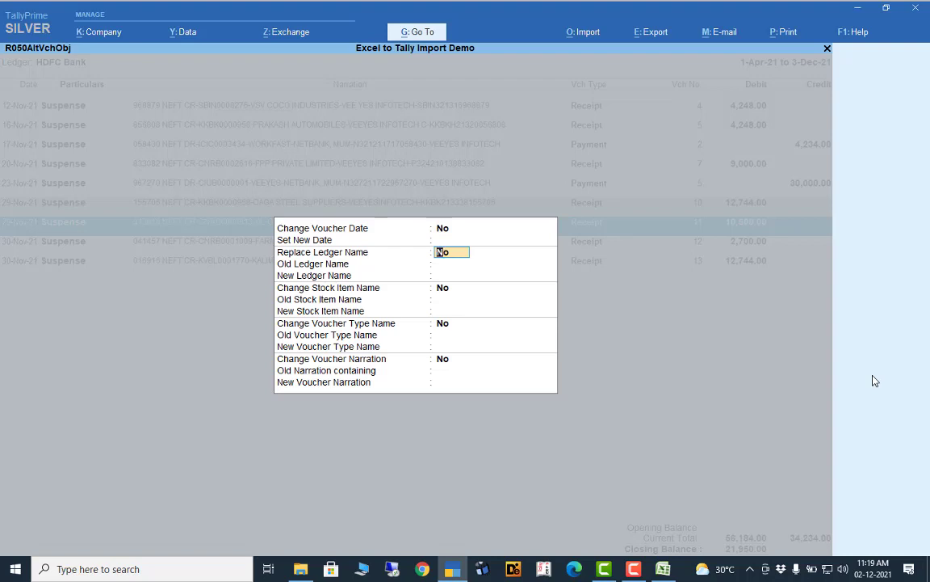
- Replace ledger Suspense with Vinoth on the marked vouchers and confirm the alteration
text(y)
key(Return)
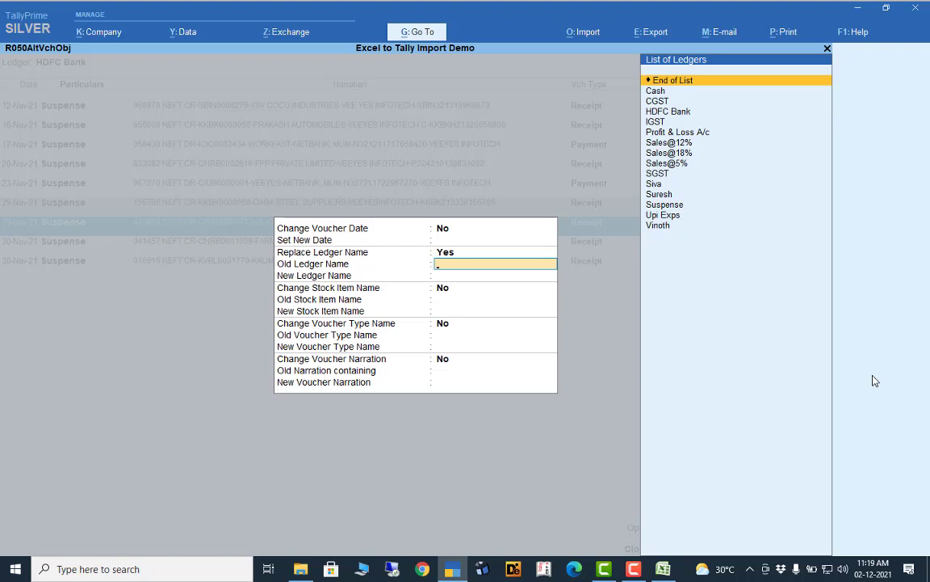
key(Down)
key(Down)
key(Down)
key(Down)
key(Down)
key(Down)
key(Down)
key(Down)
key(Down)
key(Down)
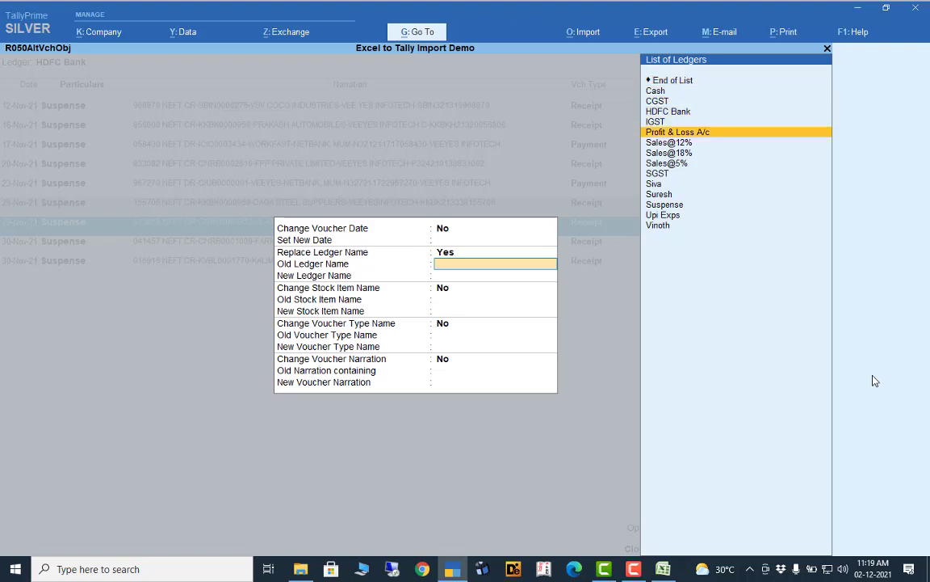
key(Down)
key(Return)
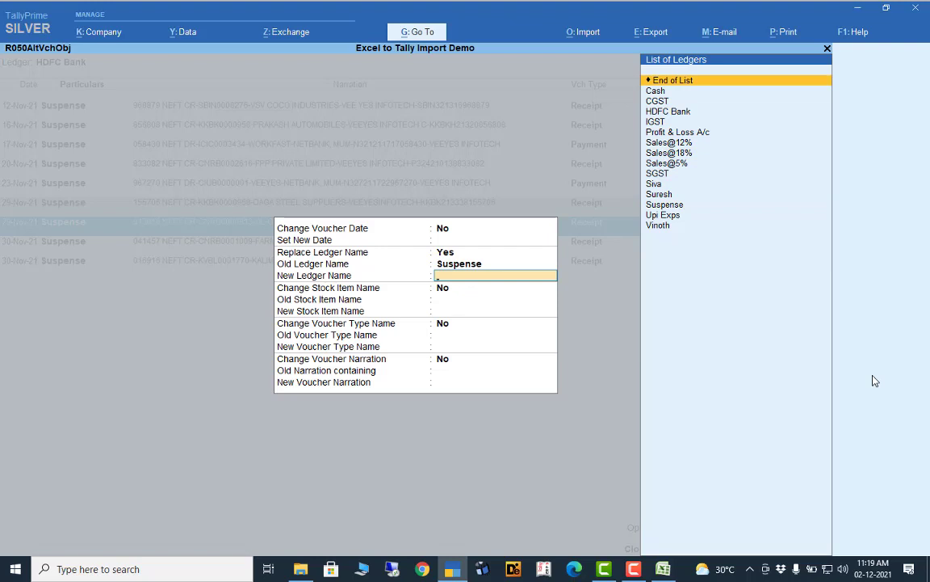
key(Down)
key(Down)
key(Down)
key(Down)
key(Down)
key(Down)
key(Down)
key(Down)
key(Down)
key(Down)
key(Down)
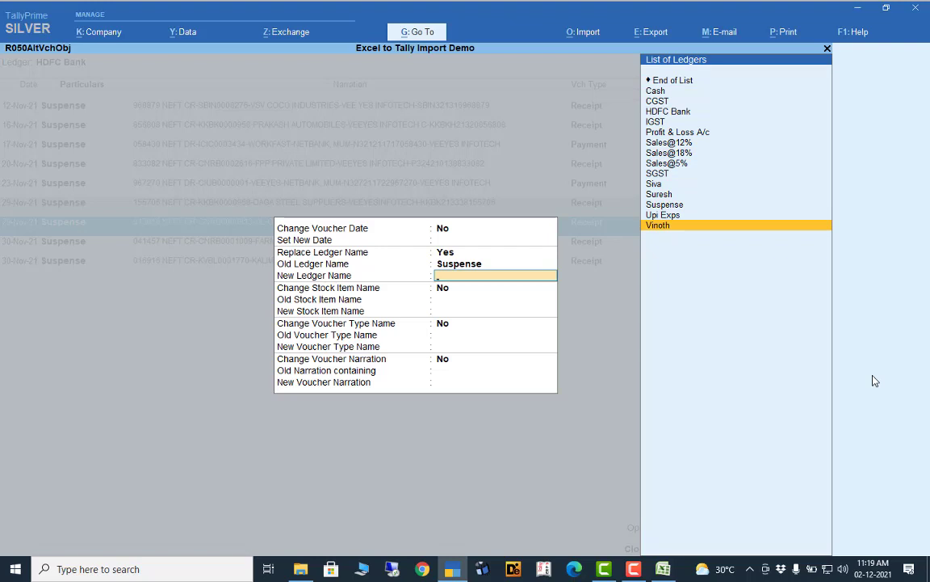
key(Return)
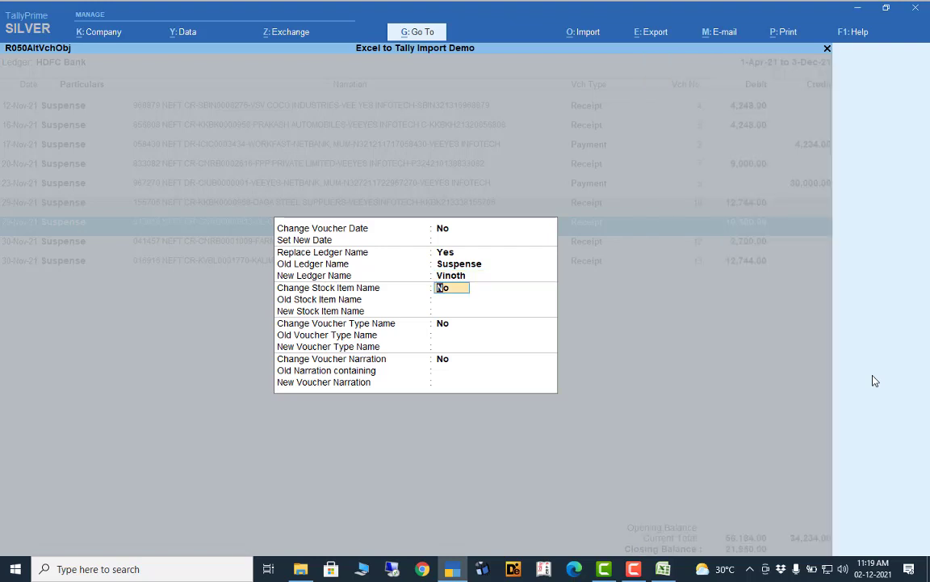
key(Return)
key(Return)
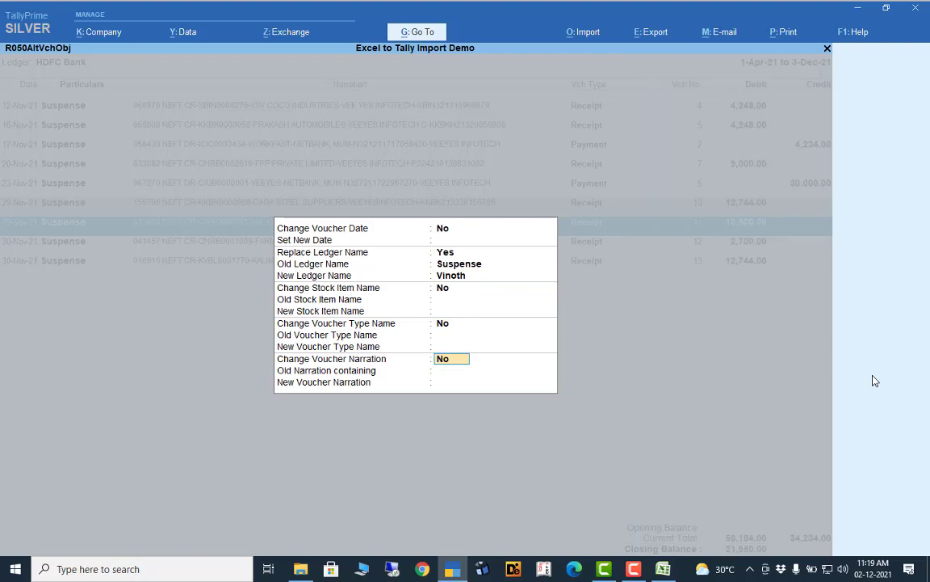
key(Return)
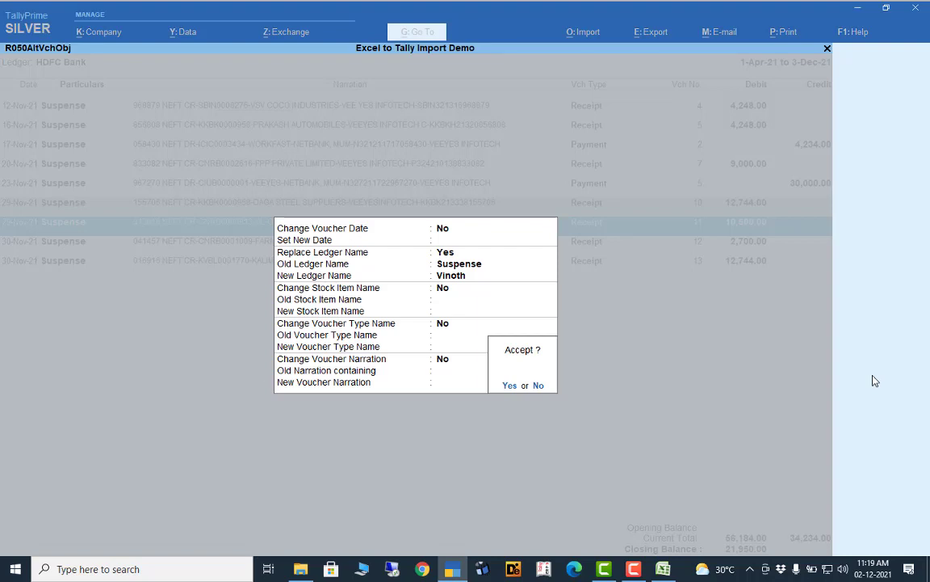
key(Return)
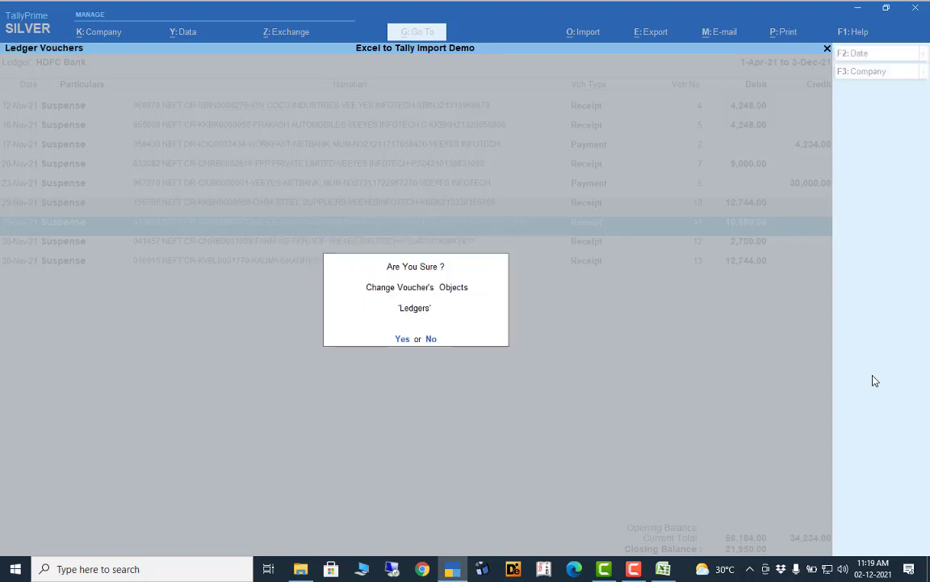
key(Return)
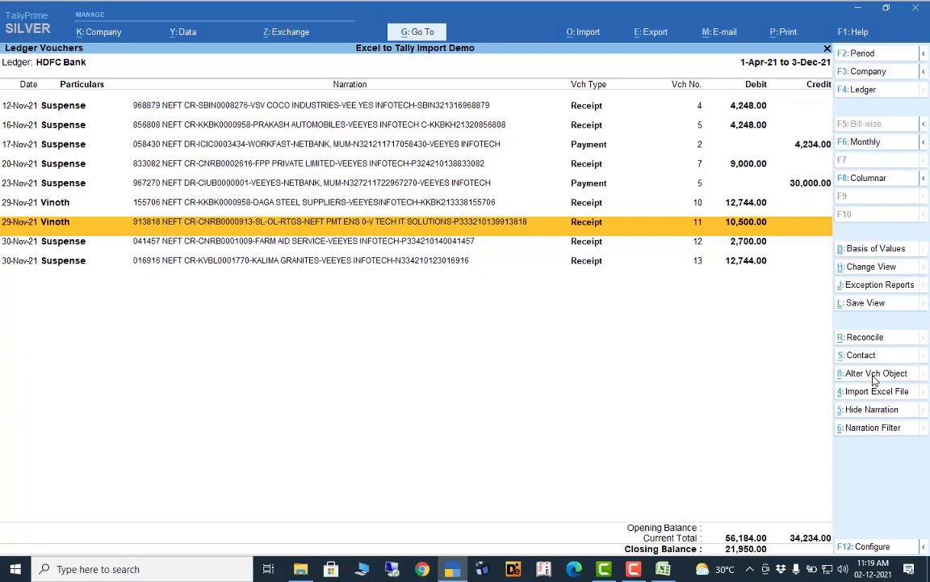
key(Up)
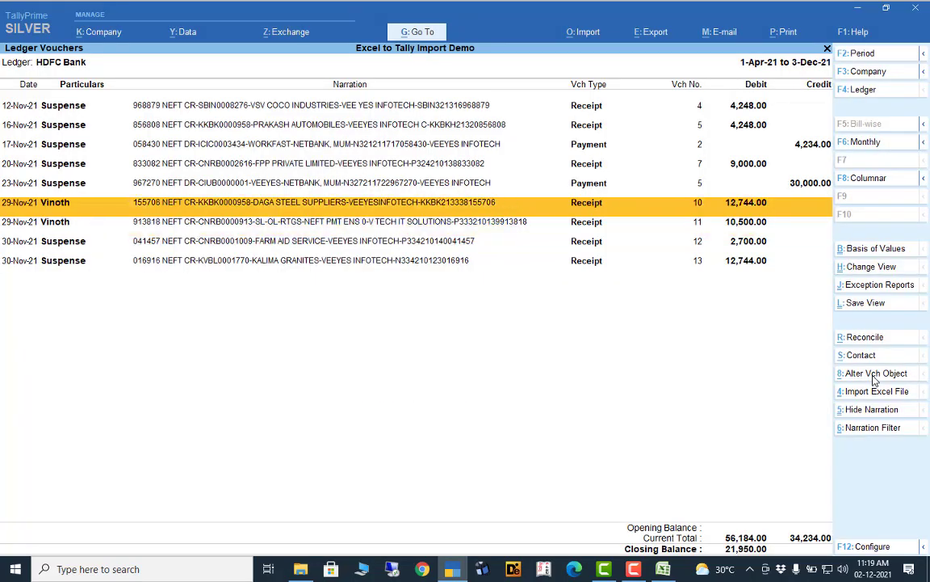